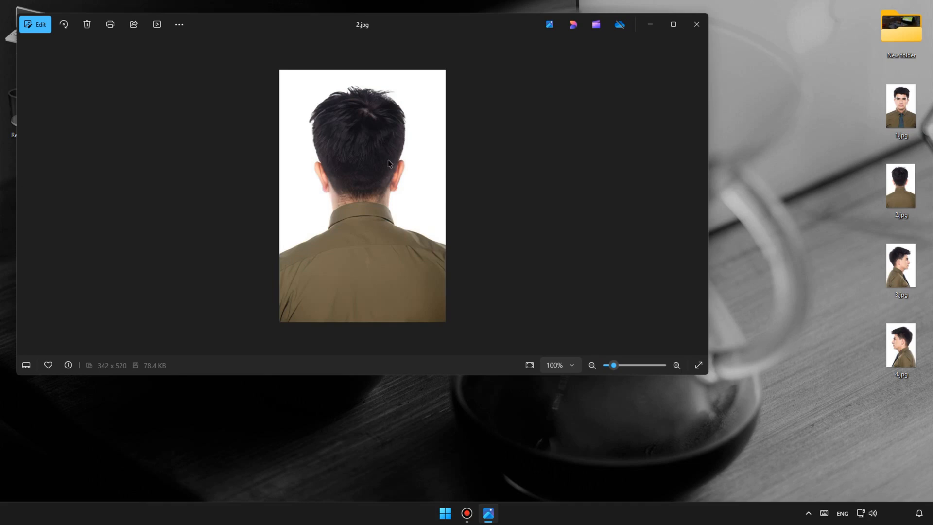
Close the 2.jpg photo preview and launch Blender.
{"action": "left_click", "coordinate": [702, 24]}
{"action": "left_click_drag", "start_coordinate": [845, 102], "coordinate": [747, 350]}
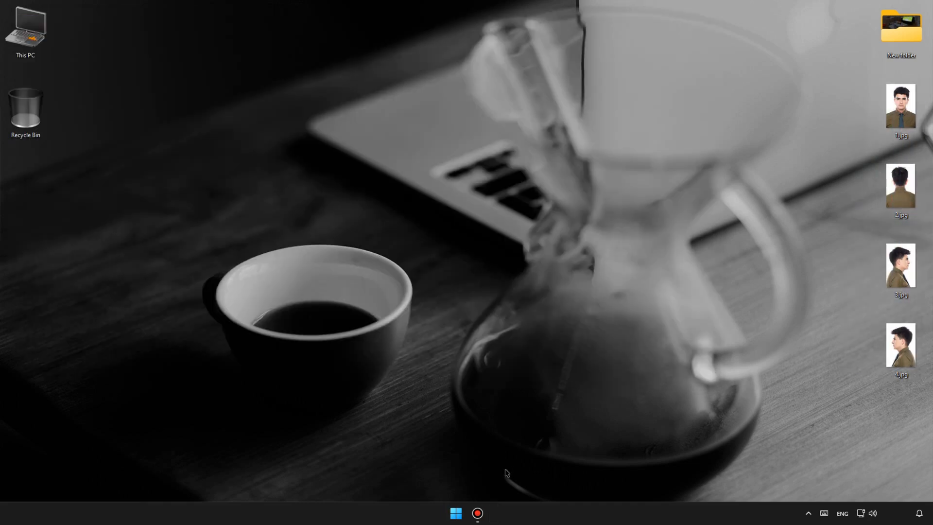
{"action": "left_click", "coordinate": [456, 512]}
{"action": "left_click", "coordinate": [350, 265]}
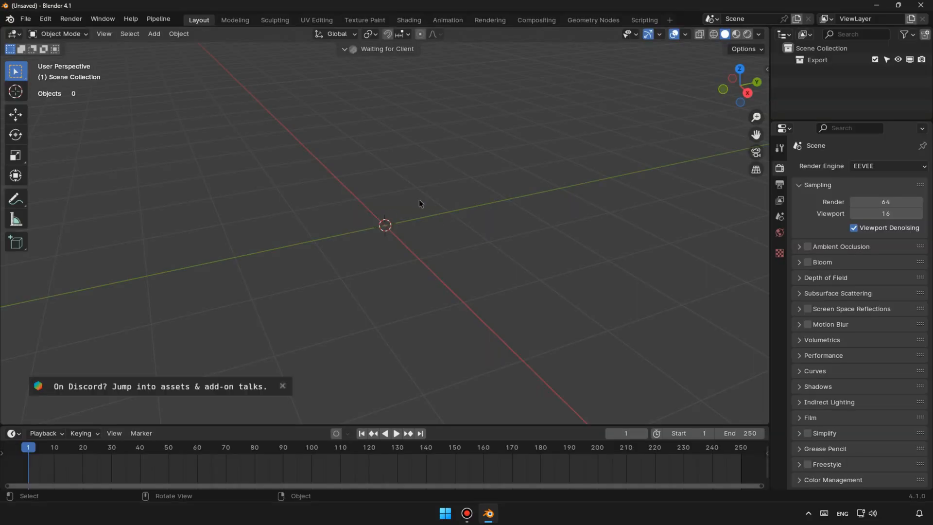
Create a new head with the FaceBuilder add-on in the empty scene.
{"action": "left_click", "coordinate": [767, 69]}
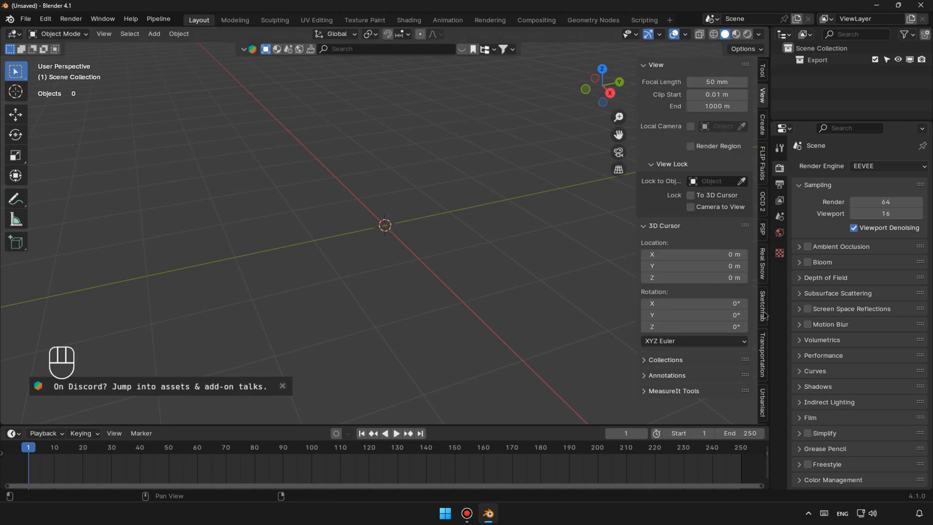
{"action": "scroll", "coordinate": [766, 324], "scroll_direction": "down", "scroll_amount": 6}
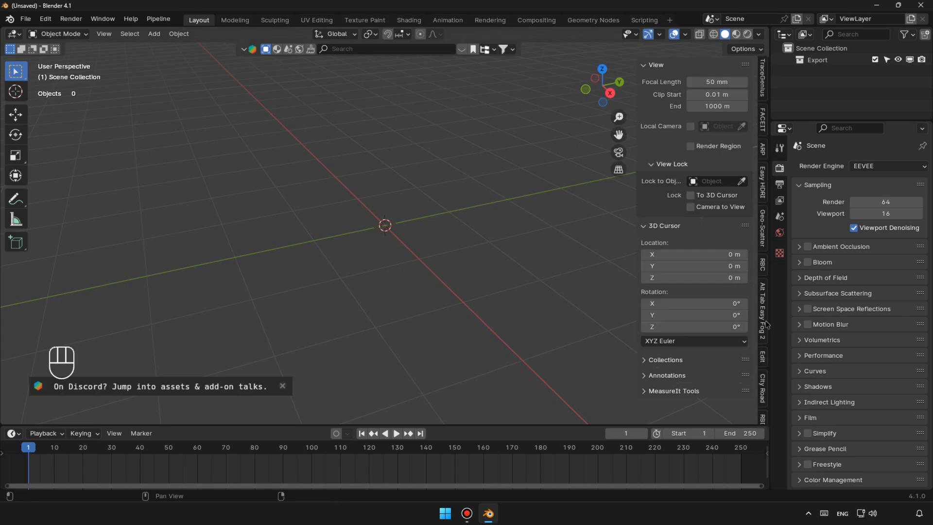
{"action": "left_click", "coordinate": [764, 311]}
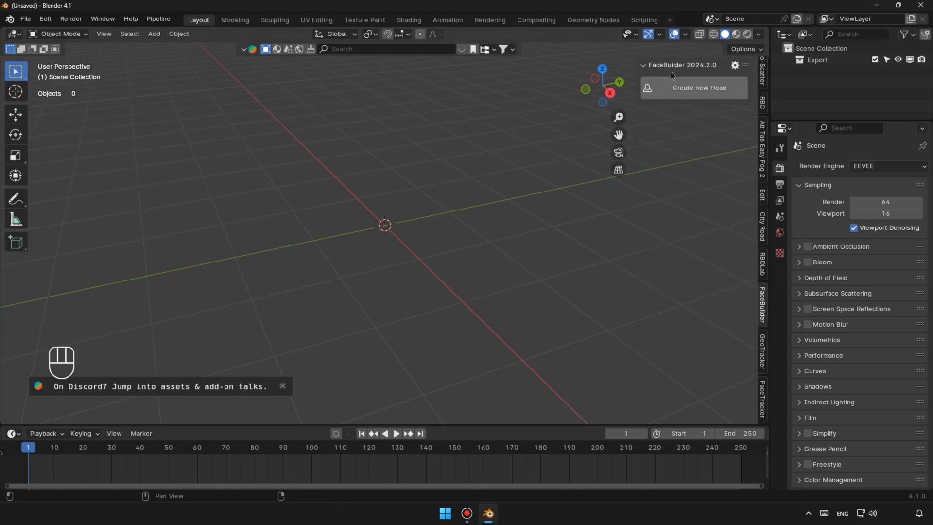
{"action": "left_click", "coordinate": [693, 91]}
{"action": "middle_click_drag", "start_coordinate": [445, 186], "coordinate": [459, 195]}
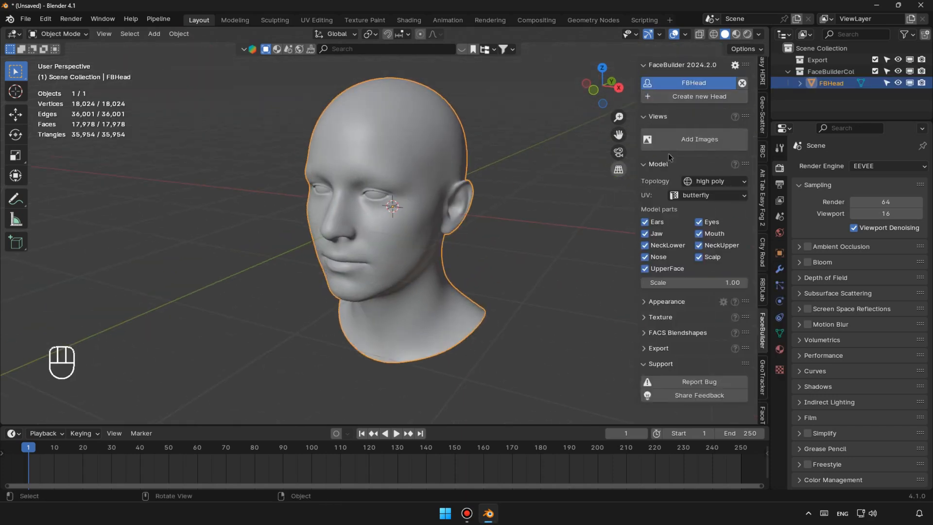
Load 1.jpg, 2.jpg, 3.jpg and 4.jpg from the Desktop as the head's reference views.
{"action": "left_click", "coordinate": [697, 139]}
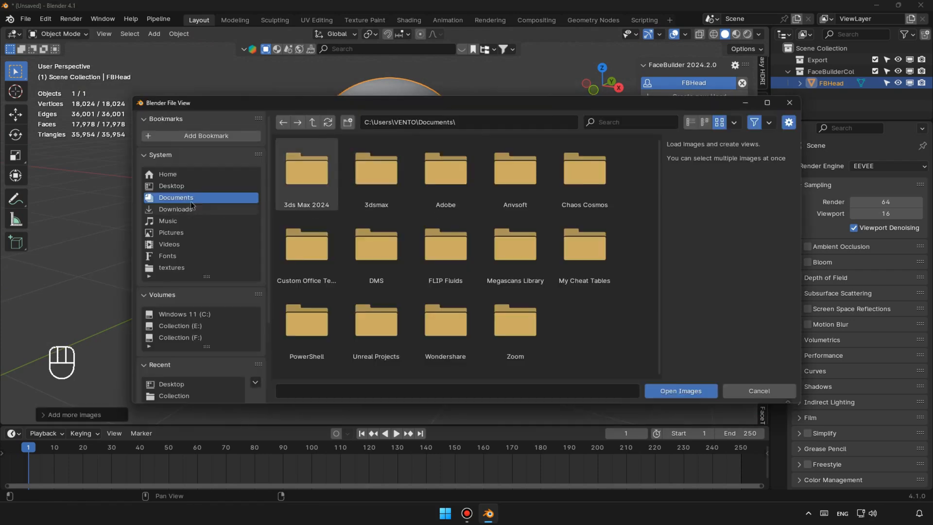
{"action": "left_click", "coordinate": [228, 187]}
{"action": "left_click_drag", "start_coordinate": [377, 251], "coordinate": [590, 171]}
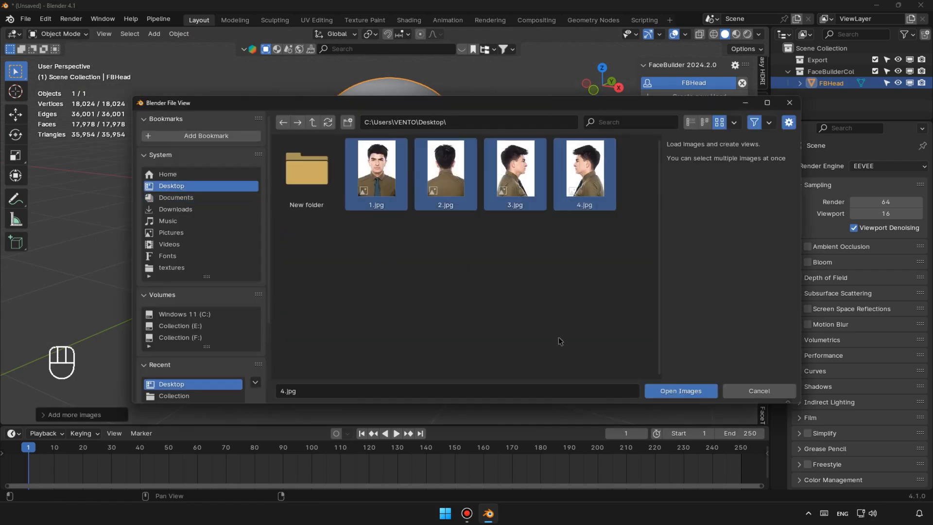
{"action": "left_click", "coordinate": [688, 395]}
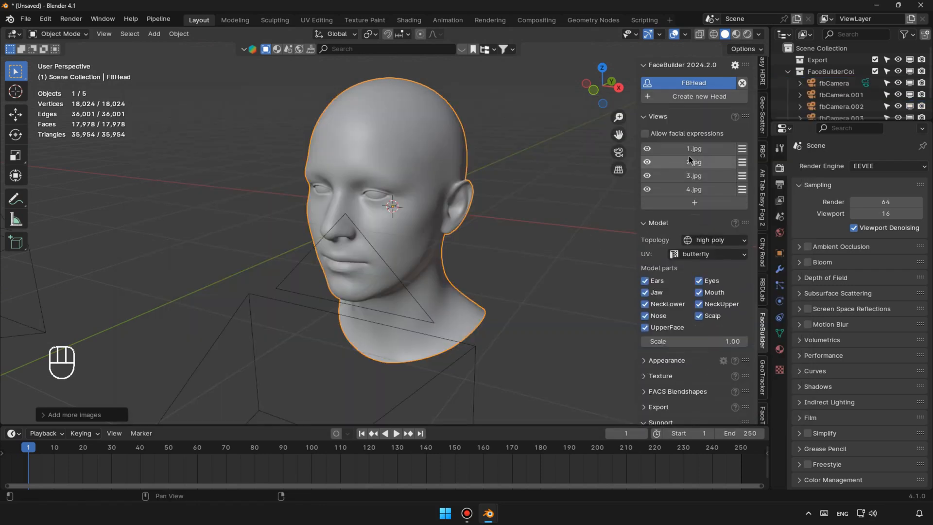
Auto-align the head mesh to the front photo 1.jpg and exclude the Eyes from the model parts.
{"action": "left_click", "coordinate": [692, 147]}
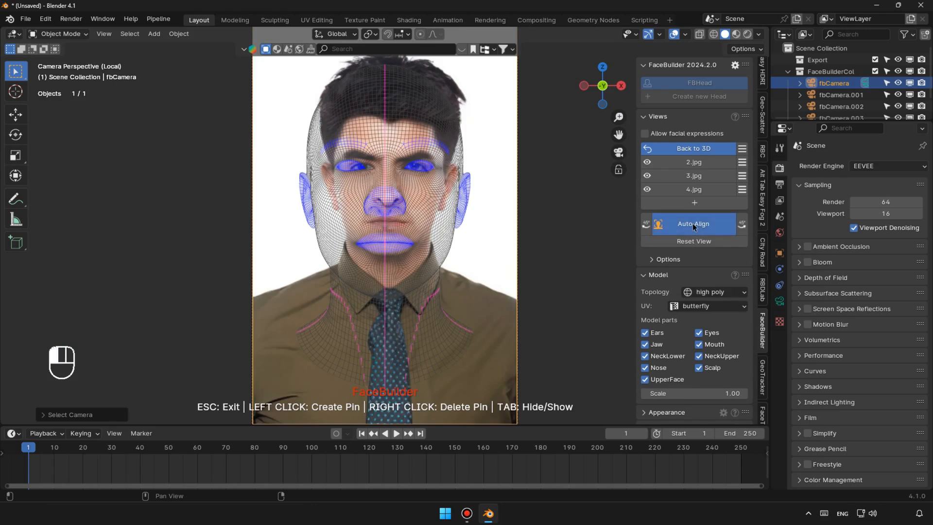
{"action": "left_click", "coordinate": [692, 223]}
{"action": "scroll", "coordinate": [402, 171], "scroll_direction": "up", "scroll_amount": 5}
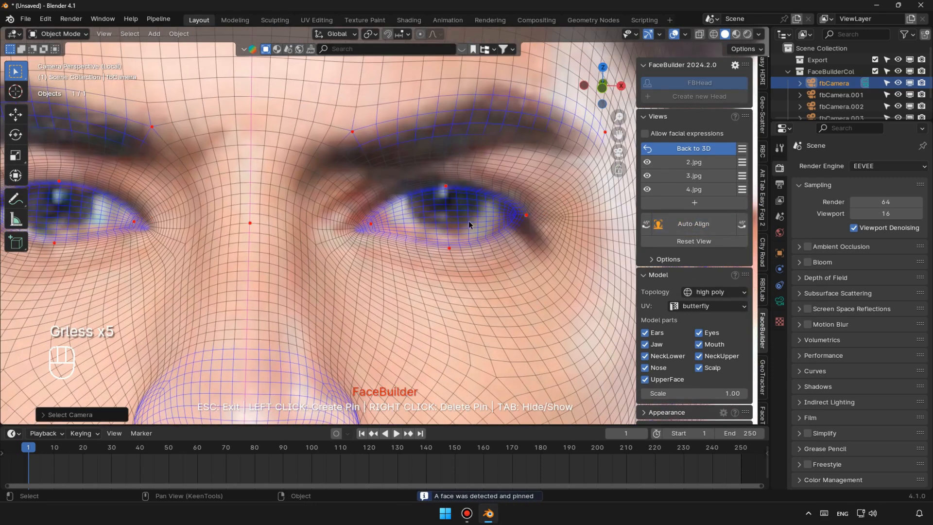
{"action": "left_click", "coordinate": [699, 334]}
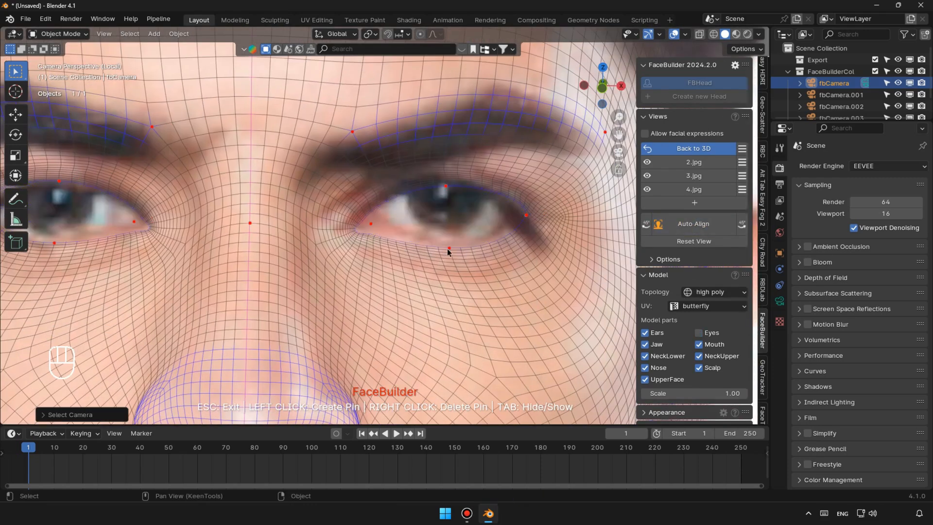
Adjust the eye-corner and lower-lid pins of both eyes to match the eyelids in the front photo.
{"action": "left_click_drag", "start_coordinate": [372, 222], "coordinate": [364, 216]}
{"action": "left_click_drag", "start_coordinate": [450, 248], "coordinate": [450, 241]}
{"action": "scroll", "coordinate": [420, 247], "scroll_direction": "down", "scroll_amount": 1}
{"action": "left_click_drag", "start_coordinate": [502, 217], "coordinate": [494, 221]}
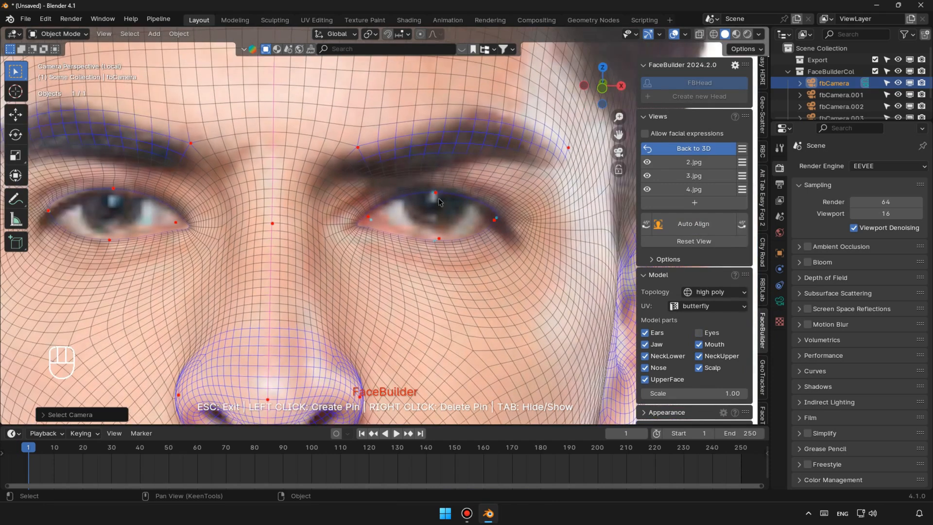
{"action": "scroll", "coordinate": [280, 258], "scroll_direction": "up", "scroll_amount": 3}
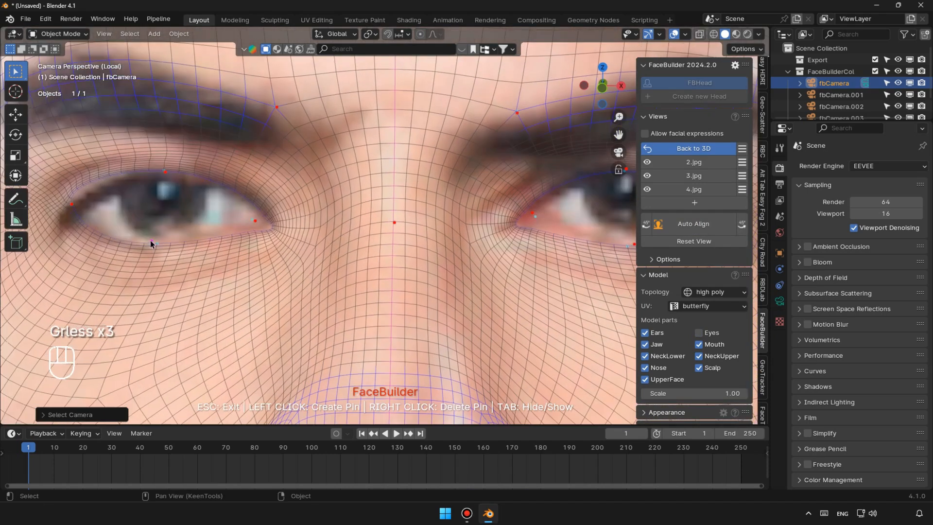
{"action": "left_click_drag", "start_coordinate": [151, 240], "coordinate": [184, 243]}
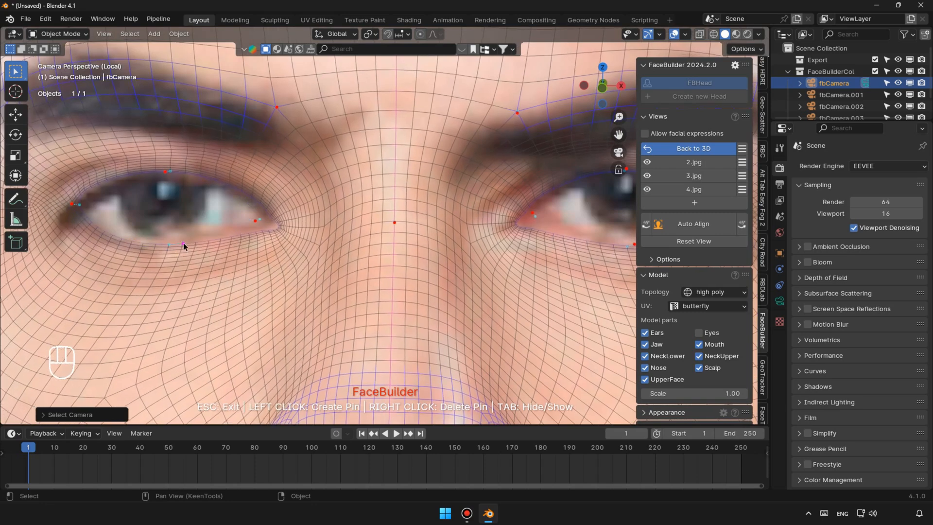
{"action": "scroll", "coordinate": [270, 241], "scroll_direction": "down", "scroll_amount": 3}
Pin the mesh ear on the right of the front photo to its top, outer edge and lobe, and adjust the nearby jaw pin.
{"action": "scroll", "coordinate": [389, 233], "scroll_direction": "up", "scroll_amount": 4}
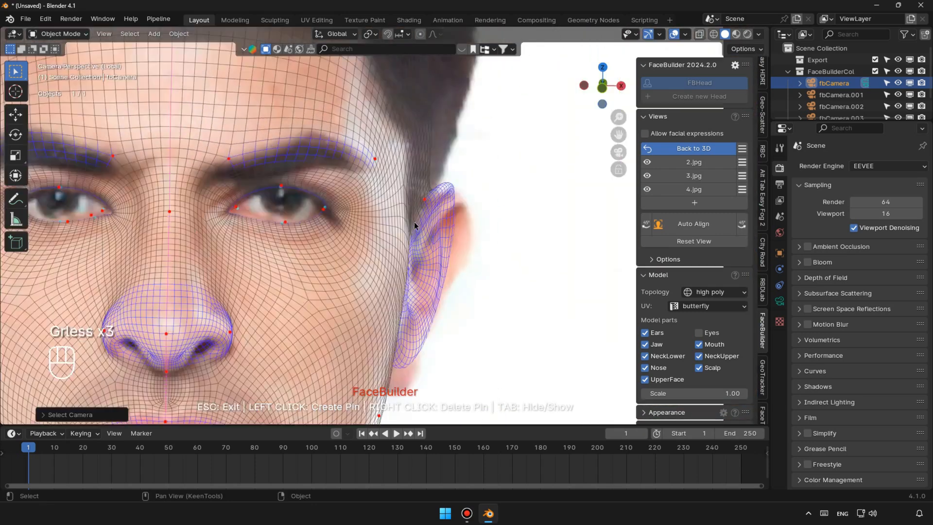
{"action": "left_click_drag", "start_coordinate": [453, 134], "coordinate": [470, 151]}
{"action": "left_click_drag", "start_coordinate": [465, 198], "coordinate": [484, 206]}
{"action": "scroll", "coordinate": [452, 302], "scroll_direction": "down", "scroll_amount": 2}
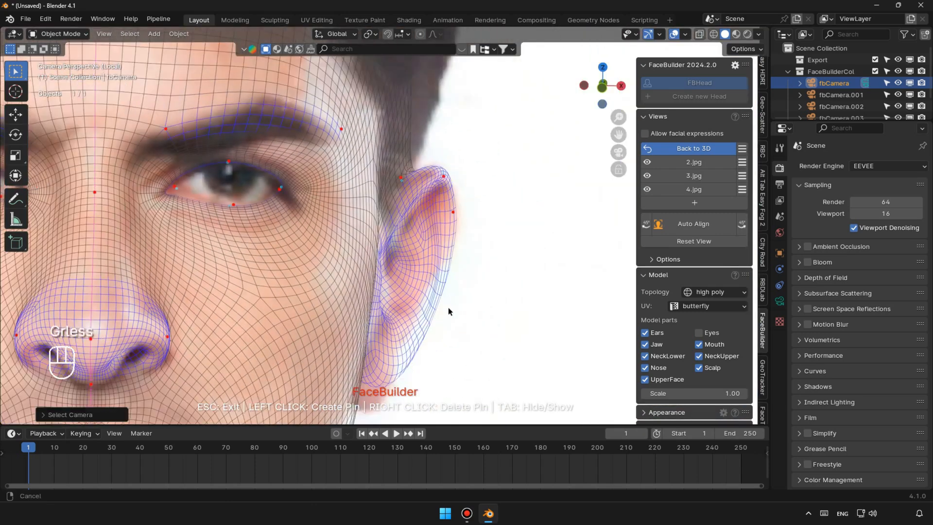
{"action": "middle_click_drag", "start_coordinate": [447, 310], "coordinate": [432, 247]}
{"action": "left_click_drag", "start_coordinate": [417, 258], "coordinate": [406, 262]}
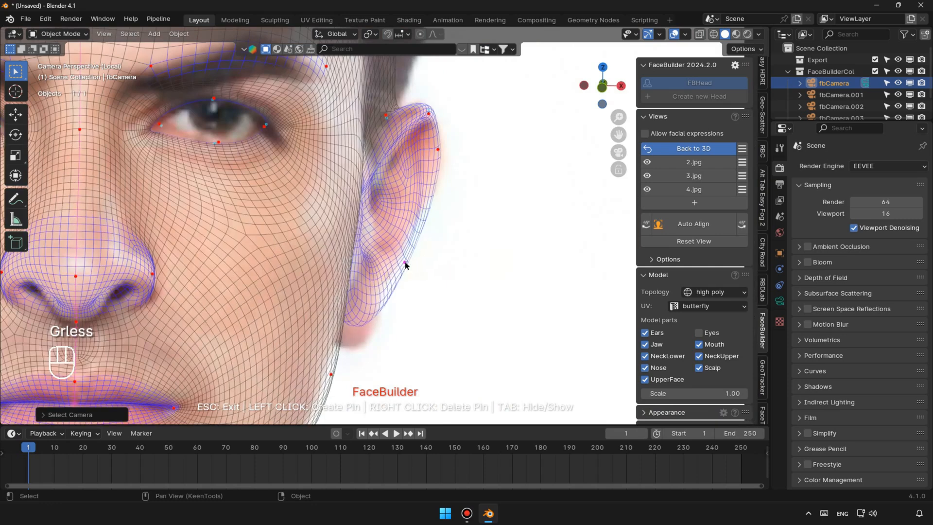
{"action": "left_click_drag", "start_coordinate": [367, 323], "coordinate": [359, 341]}
{"action": "scroll", "coordinate": [352, 348], "scroll_direction": "down", "scroll_amount": 1}
{"action": "middle_click_drag", "start_coordinate": [351, 349], "coordinate": [404, 251]}
{"action": "scroll", "coordinate": [403, 251], "scroll_direction": "up", "scroll_amount": 1}
{"action": "left_click_drag", "start_coordinate": [396, 256], "coordinate": [388, 255]}
{"action": "scroll", "coordinate": [388, 257], "scroll_direction": "down", "scroll_amount": 3}
Pin the mesh ear on the left of the front photo at its upper edge, middle edge and lobe to match the image.
{"action": "scroll", "coordinate": [299, 189], "scroll_direction": "up", "scroll_amount": 4}
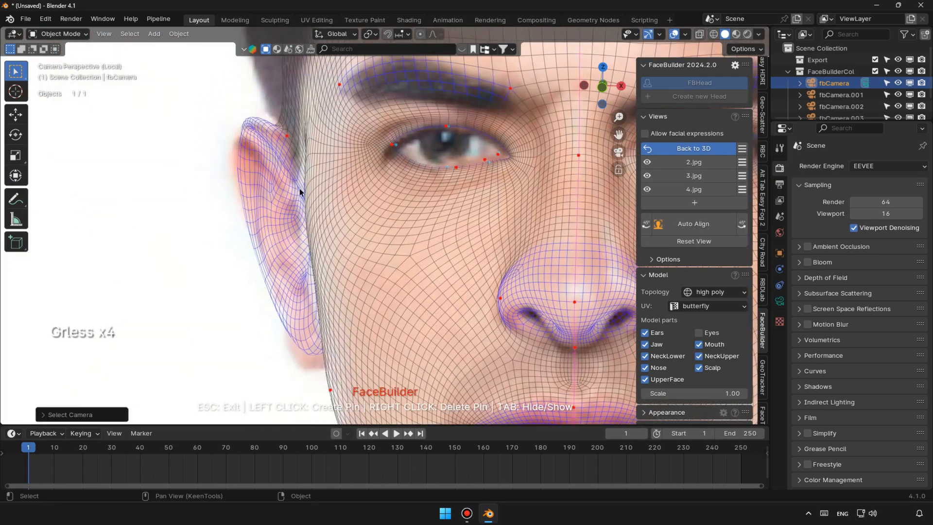
{"action": "left_click", "coordinate": [236, 148]}
{"action": "left_click", "coordinate": [267, 274]}
{"action": "left_click", "coordinate": [309, 366]}
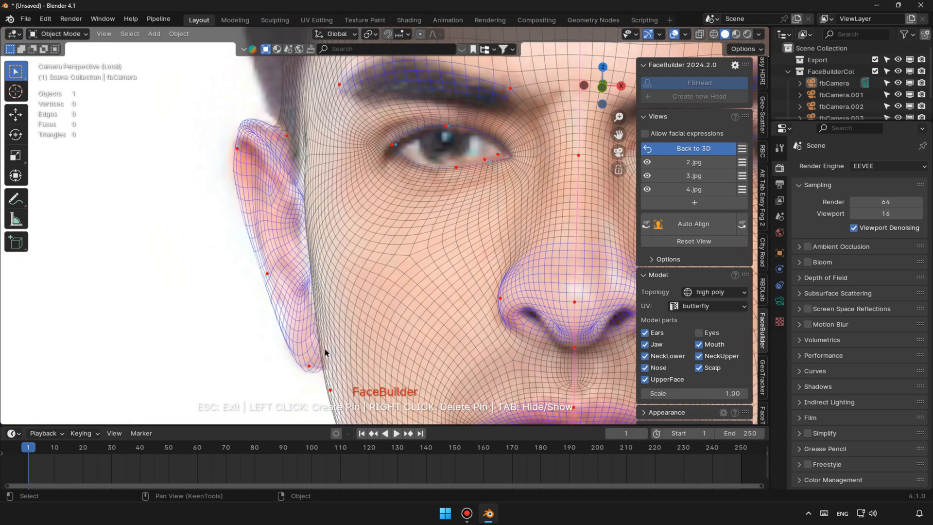
{"action": "scroll", "coordinate": [324, 348], "scroll_direction": "down", "scroll_amount": 1}
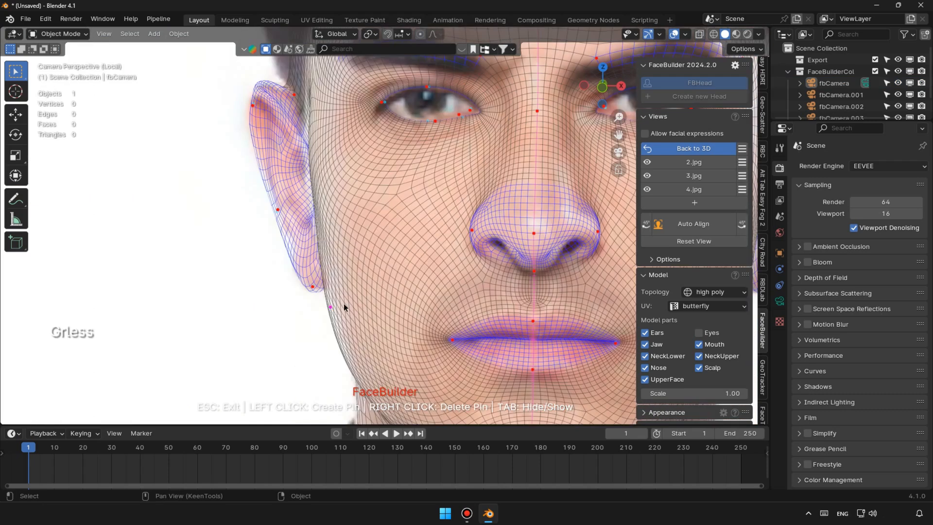
{"action": "scroll", "coordinate": [344, 307], "scroll_direction": "down", "scroll_amount": 4}
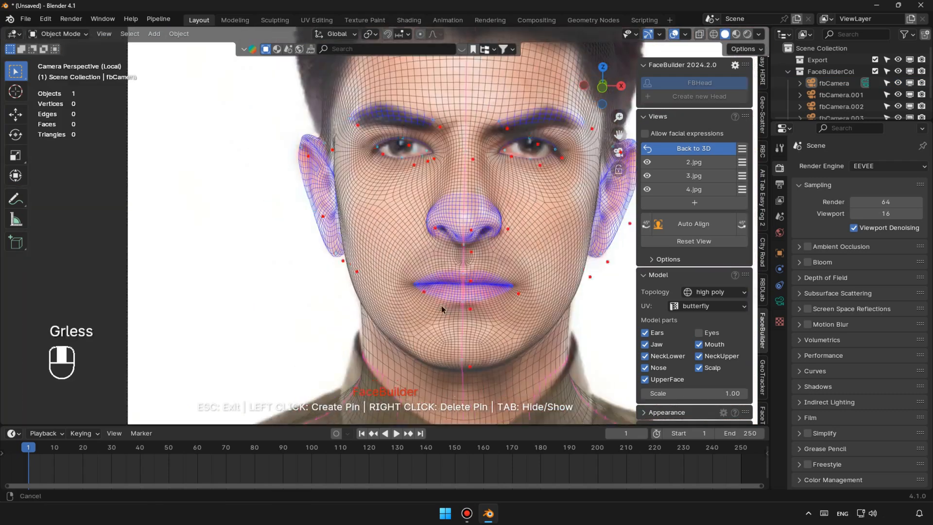
{"action": "scroll", "coordinate": [423, 237], "scroll_direction": "down", "scroll_amount": 1}
Rotate the head to its back side in the 2.jpg view and pin the tops of both ears to the photo.
{"action": "left_click", "coordinate": [693, 162]}
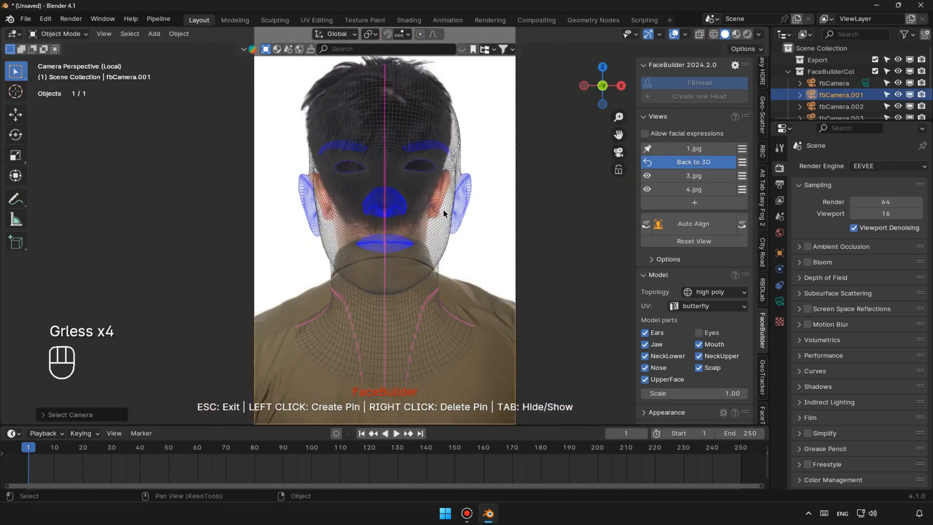
{"action": "left_click", "coordinate": [742, 229]}
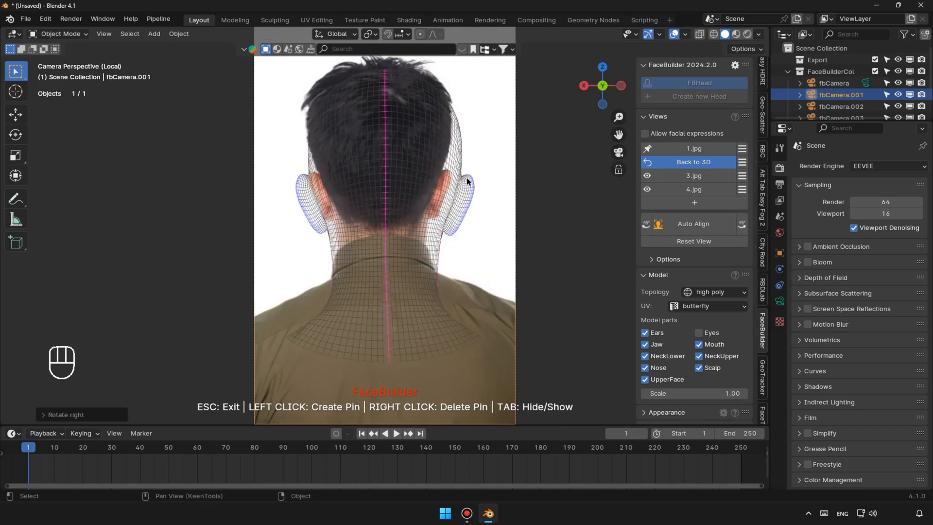
{"action": "scroll", "coordinate": [467, 181], "scroll_direction": "up", "scroll_amount": 6}
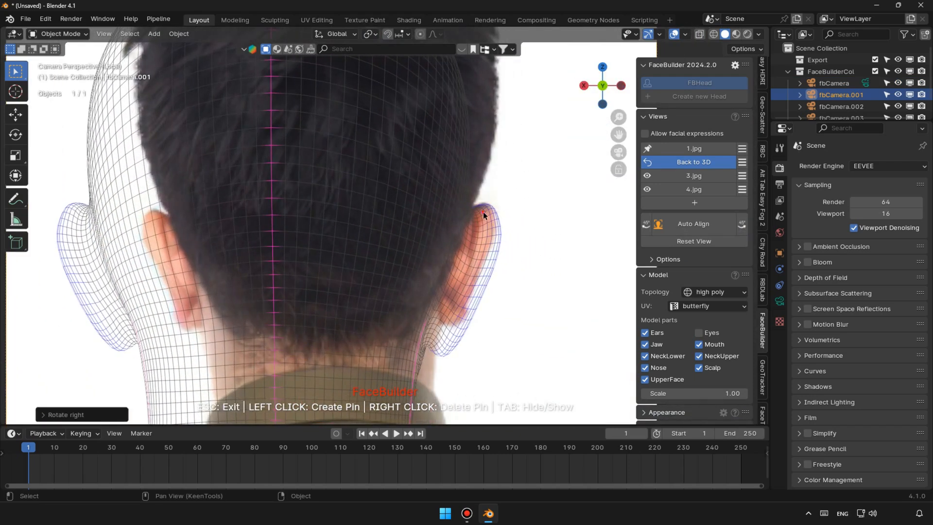
{"action": "scroll", "coordinate": [368, 316], "scroll_direction": "down", "scroll_amount": 3}
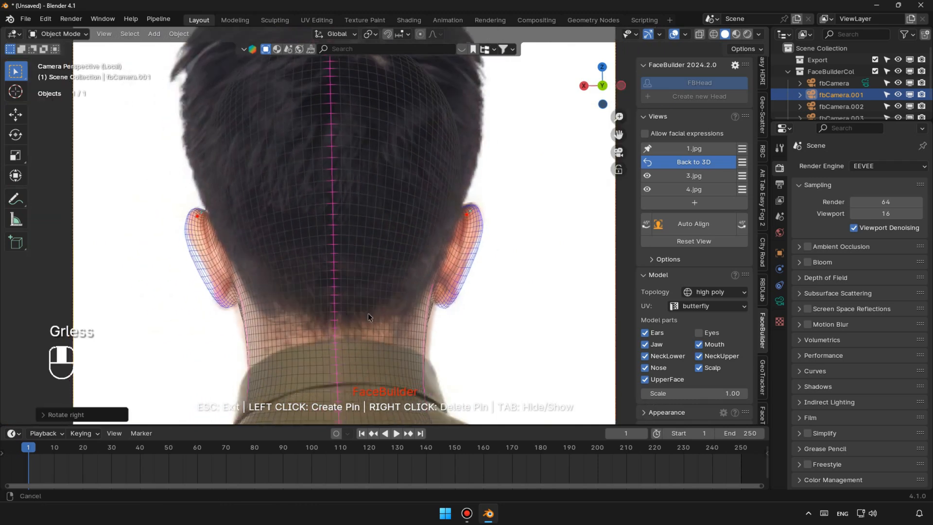
{"action": "scroll", "coordinate": [368, 316], "scroll_direction": "down", "scroll_amount": 3}
{"action": "scroll", "coordinate": [340, 275], "scroll_direction": "up", "scroll_amount": 5}
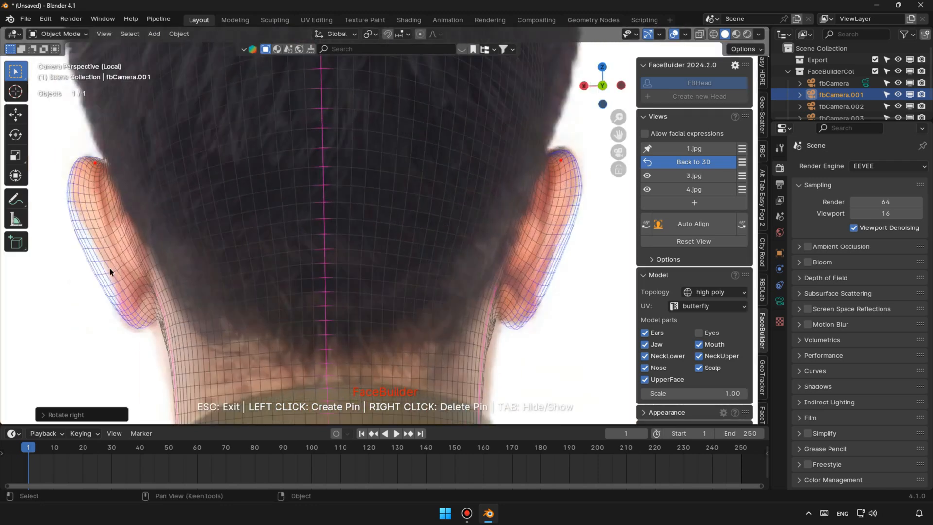
Pin the outer edges of both ears inward to match the back photo, undoing the first attempted pin.
{"action": "left_click_drag", "start_coordinate": [99, 265], "coordinate": [100, 260]}
{"action": "key", "text": "ctrl+z"}
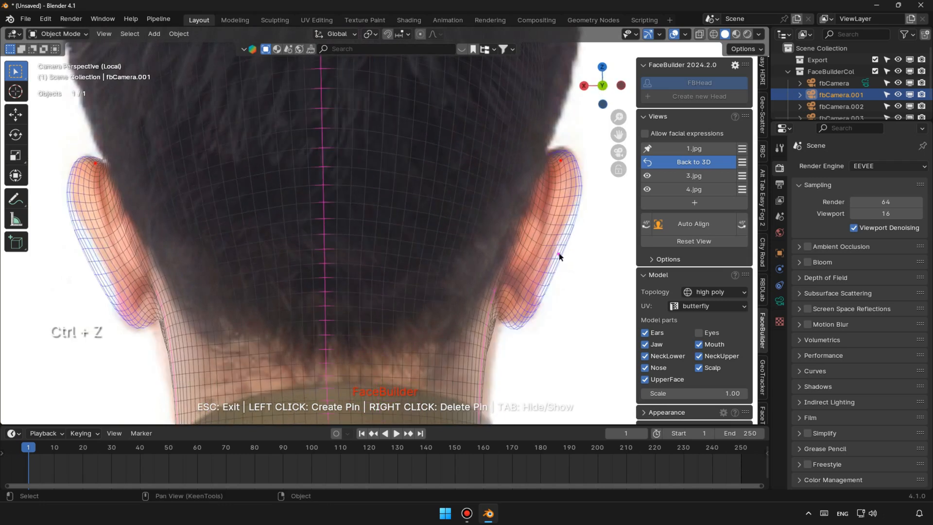
{"action": "left_click_drag", "start_coordinate": [559, 254], "coordinate": [553, 255]}
{"action": "left_click_drag", "start_coordinate": [82, 257], "coordinate": [96, 257]}
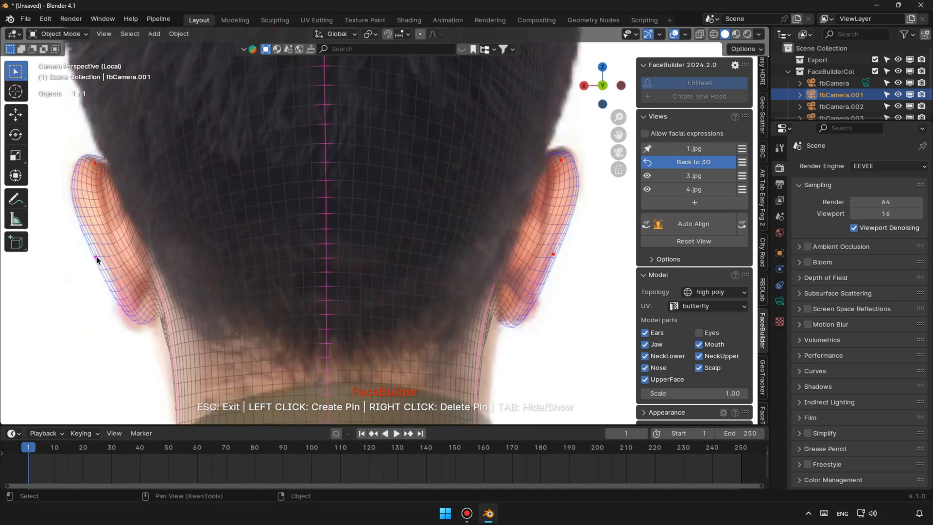
Pin both sides of the neck to the neck outline in the back photo.
{"action": "scroll", "coordinate": [316, 336], "scroll_direction": "down", "scroll_amount": 2}
{"action": "mouse_move", "coordinate": [444, 333]}
{"action": "left_mouse_down"}
{"action": "mouse_move", "coordinate": [454, 337]}
{"action": "mouse_move", "coordinate": [447, 346]}
{"action": "mouse_move", "coordinate": [451, 336]}
{"action": "left_mouse_up"}
{"action": "left_click", "coordinate": [242, 339]}
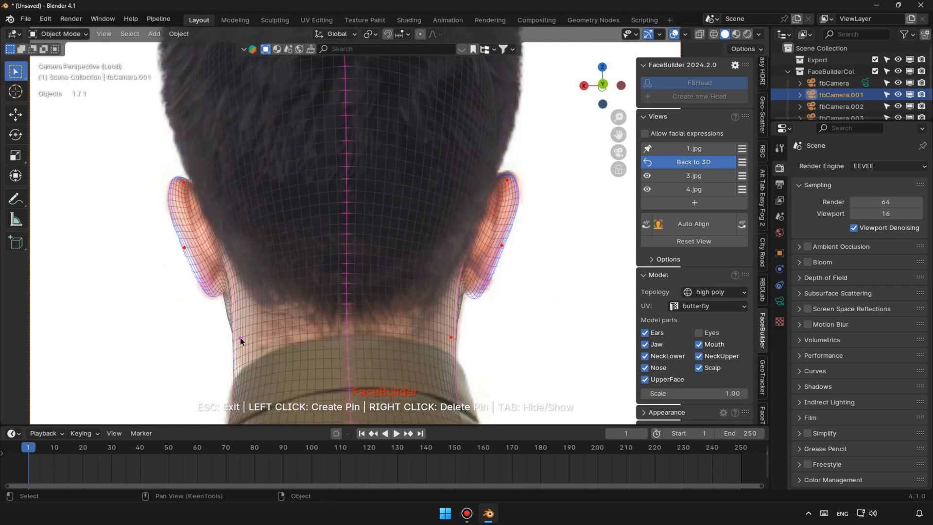
{"action": "scroll", "coordinate": [354, 308], "scroll_direction": "down", "scroll_amount": 2}
{"action": "middle_click_drag", "start_coordinate": [336, 190], "coordinate": [337, 209]}
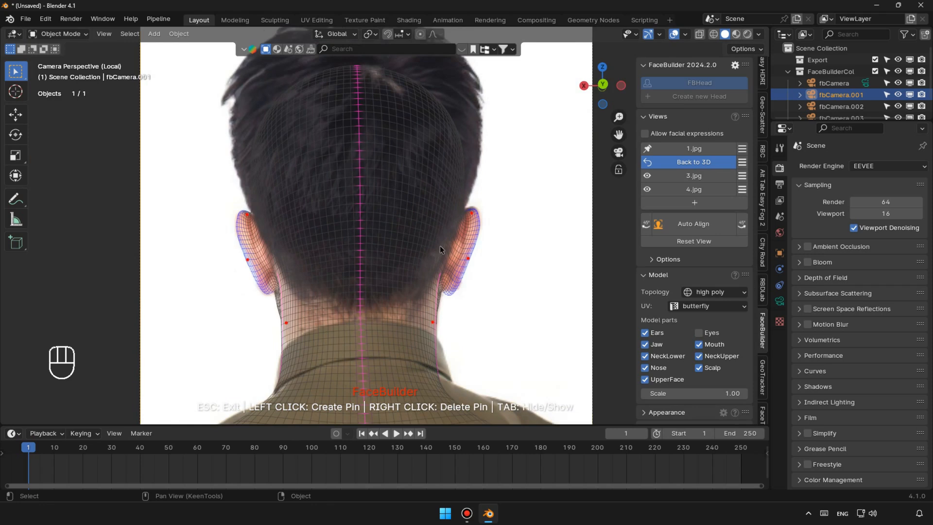
Auto-align the head to the profile photo 3.jpg and pin the forehead to its outline.
{"action": "left_click", "coordinate": [695, 176]}
{"action": "left_click", "coordinate": [699, 224]}
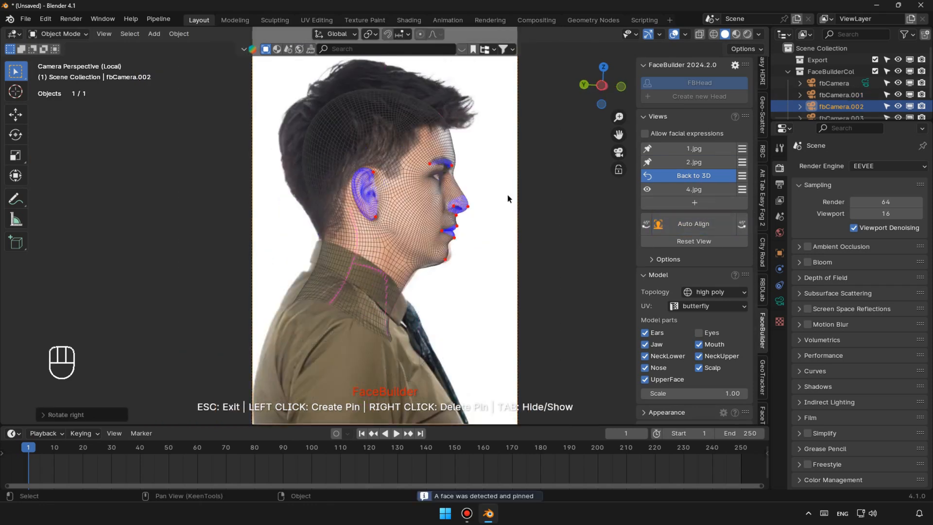
{"action": "scroll", "coordinate": [507, 195], "scroll_direction": "up", "scroll_amount": 3}
{"action": "middle_click_drag", "start_coordinate": [519, 63], "coordinate": [427, 235], "text": "shift"}
{"action": "scroll", "coordinate": [427, 235], "scroll_direction": "up", "scroll_amount": 3}
{"action": "left_click_drag", "start_coordinate": [446, 232], "coordinate": [443, 226]}
{"action": "scroll", "coordinate": [442, 272], "scroll_direction": "down", "scroll_amount": 1}
{"action": "middle_click_drag", "start_coordinate": [438, 369], "coordinate": [400, 195], "text": "shift"}
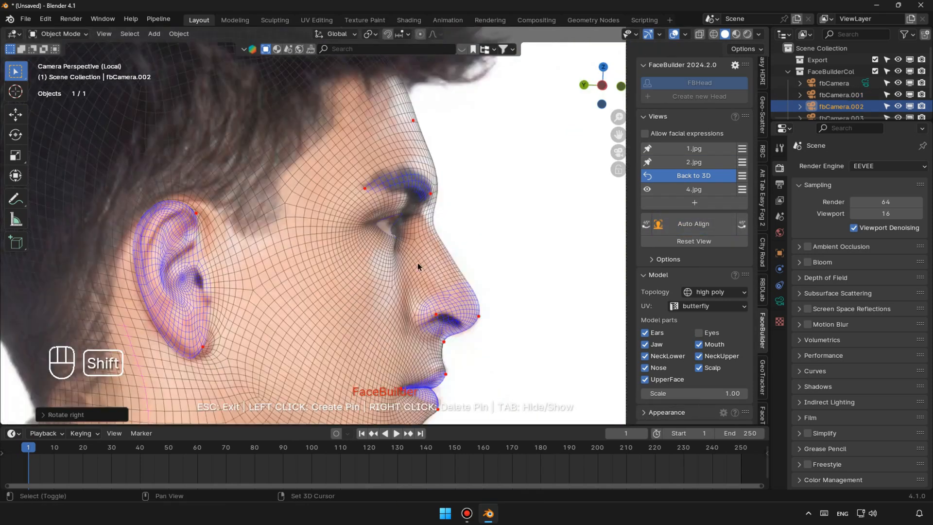
Adjust the upper-ear, earlobe, chin and lower-lip pins to match the profile in 3.jpg.
{"action": "left_click_drag", "start_coordinate": [199, 139], "coordinate": [205, 141]}
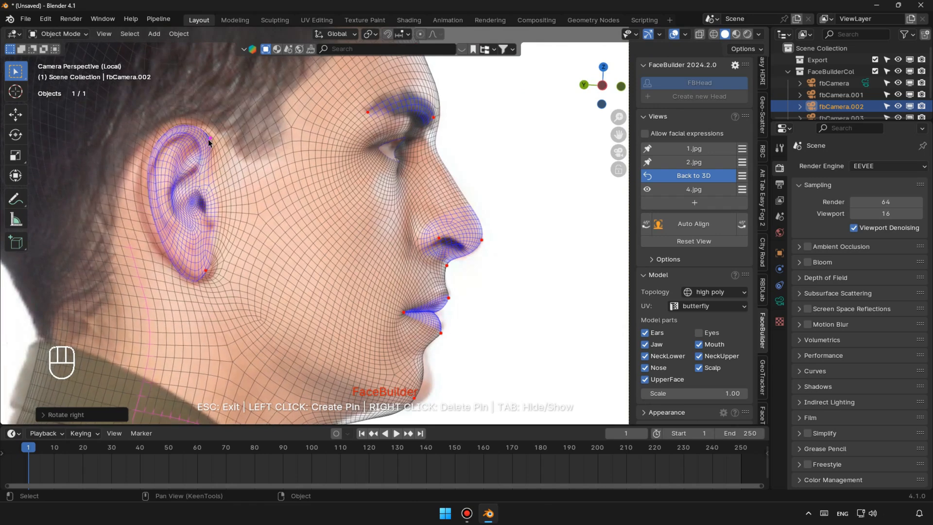
{"action": "left_click_drag", "start_coordinate": [206, 271], "coordinate": [213, 267]}
{"action": "scroll", "coordinate": [442, 332], "scroll_direction": "up", "scroll_amount": 2}
{"action": "middle_click_drag", "start_coordinate": [426, 346], "coordinate": [390, 229]}
{"action": "left_click_drag", "start_coordinate": [368, 307], "coordinate": [389, 298]}
{"action": "left_click_drag", "start_coordinate": [407, 214], "coordinate": [412, 207]}
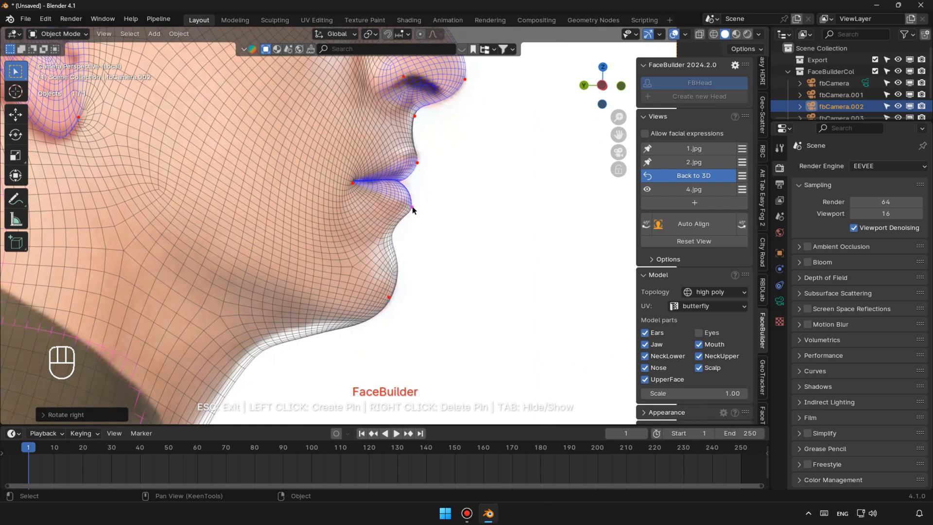
Pin the underside of the chin and the front of the neck to the profile outline in 3.jpg.
{"action": "left_click", "coordinate": [287, 332]}
{"action": "scroll", "coordinate": [282, 335], "scroll_direction": "down", "scroll_amount": 1}
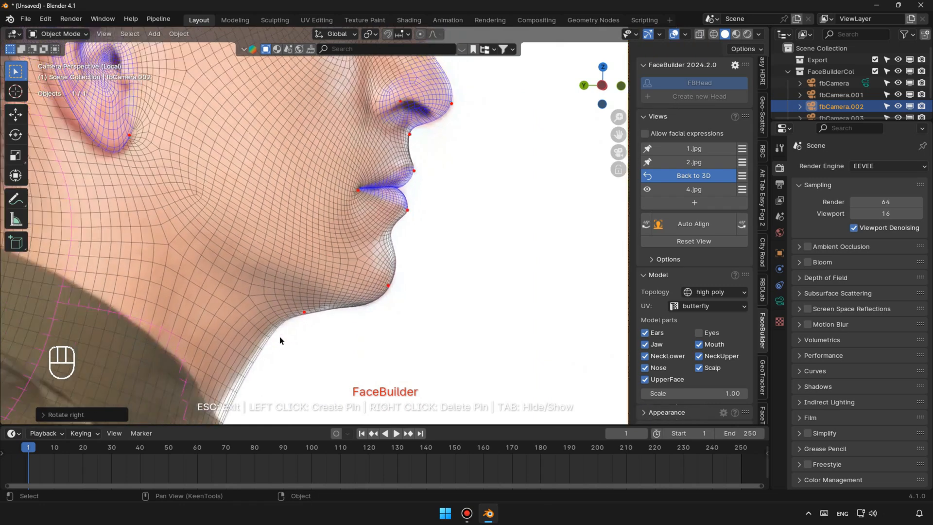
{"action": "left_click", "coordinate": [240, 358]}
{"action": "left_click_drag", "start_coordinate": [240, 359], "coordinate": [236, 357]}
{"action": "scroll", "coordinate": [288, 301], "scroll_direction": "down", "scroll_amount": 3}
{"action": "middle_click_drag", "start_coordinate": [298, 288], "coordinate": [297, 389]}
Open the opposite profile photo 4.jpg, rotate the head to face its direction and auto-align it.
{"action": "left_click", "coordinate": [693, 190]}
{"action": "left_click", "coordinate": [645, 226]}
{"action": "left_click", "coordinate": [645, 225]}
{"action": "left_click", "coordinate": [644, 225]}
{"action": "left_click", "coordinate": [741, 224]}
{"action": "left_click", "coordinate": [695, 224]}
Adjust the upper, lower and rear ear pins and pin the forehead to its outline in 4.jpg.
{"action": "scroll", "coordinate": [388, 250], "scroll_direction": "up", "scroll_amount": 4}
{"action": "middle_click_drag", "start_coordinate": [388, 250], "coordinate": [391, 329], "text": "shift"}
{"action": "left_click_drag", "start_coordinate": [414, 167], "coordinate": [413, 185]}
{"action": "left_click", "coordinate": [414, 294]}
{"action": "left_click_drag", "start_coordinate": [460, 229], "coordinate": [464, 237]}
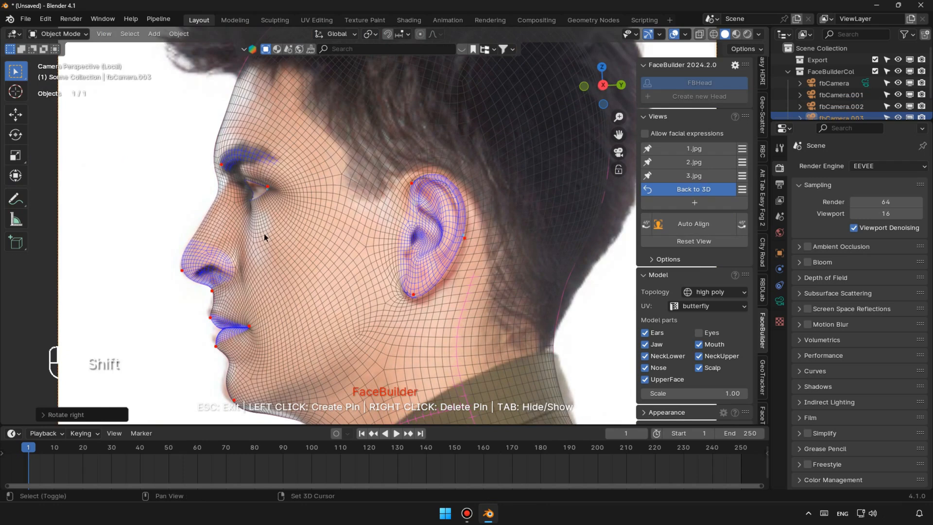
{"action": "middle_click_drag", "start_coordinate": [263, 233], "coordinate": [303, 270], "text": "shift"}
{"action": "left_click_drag", "start_coordinate": [273, 145], "coordinate": [276, 147]}
Adjust the upper-lip, lower-lip, nose-tip and chin pins to match the profile in 4.jpg.
{"action": "middle_click_drag", "start_coordinate": [274, 254], "coordinate": [258, 174], "text": "shift"}
{"action": "scroll", "coordinate": [257, 262], "scroll_direction": "up", "scroll_amount": 4}
{"action": "left_click_drag", "start_coordinate": [201, 276], "coordinate": [193, 261]}
{"action": "middle_click_drag", "start_coordinate": [243, 290], "coordinate": [291, 241], "text": "shift"}
{"action": "left_click_drag", "start_coordinate": [259, 285], "coordinate": [250, 274]}
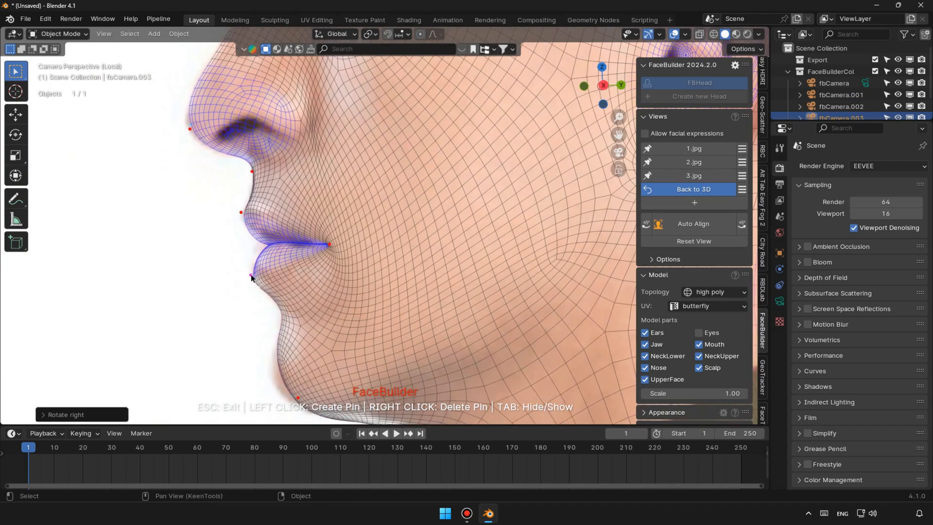
{"action": "left_click_drag", "start_coordinate": [189, 128], "coordinate": [190, 132]}
{"action": "scroll", "coordinate": [339, 321], "scroll_direction": "down", "scroll_amount": 1}
{"action": "middle_click_drag", "start_coordinate": [340, 322], "coordinate": [349, 216], "text": "shift"}
{"action": "left_click_drag", "start_coordinate": [314, 279], "coordinate": [304, 275]}
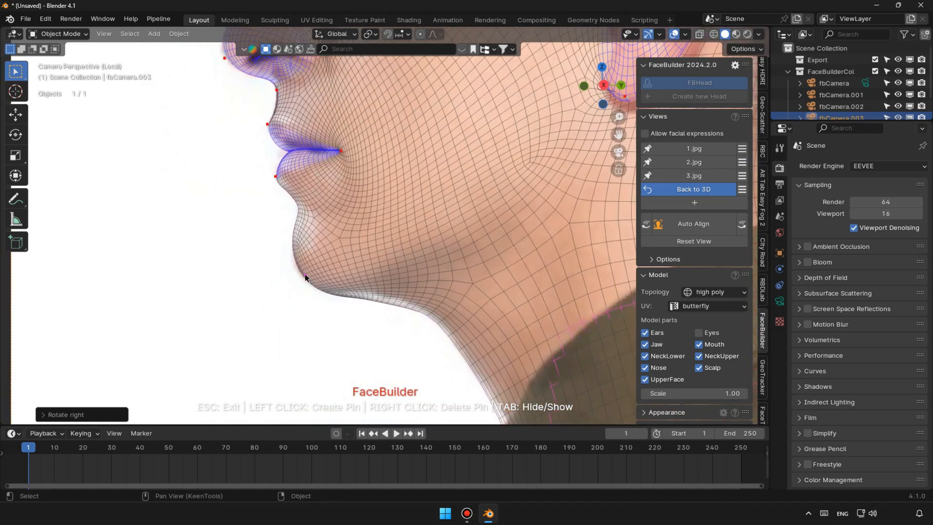
{"action": "scroll", "coordinate": [428, 282], "scroll_direction": "down", "scroll_amount": 4}
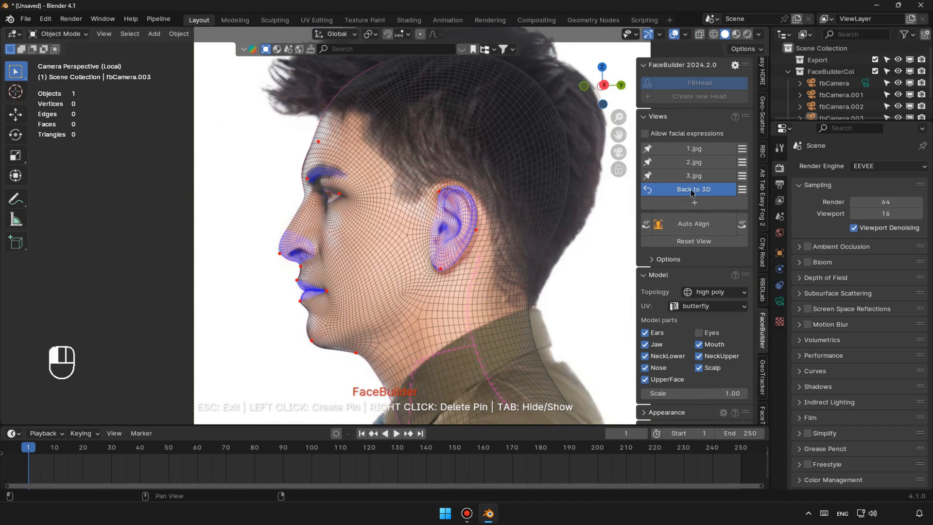
Return to the 3D view, create the head's texture with the butterfly UV layout and select the head.
{"action": "left_click", "coordinate": [693, 190]}
{"action": "middle_click_drag", "start_coordinate": [404, 223], "coordinate": [385, 236]}
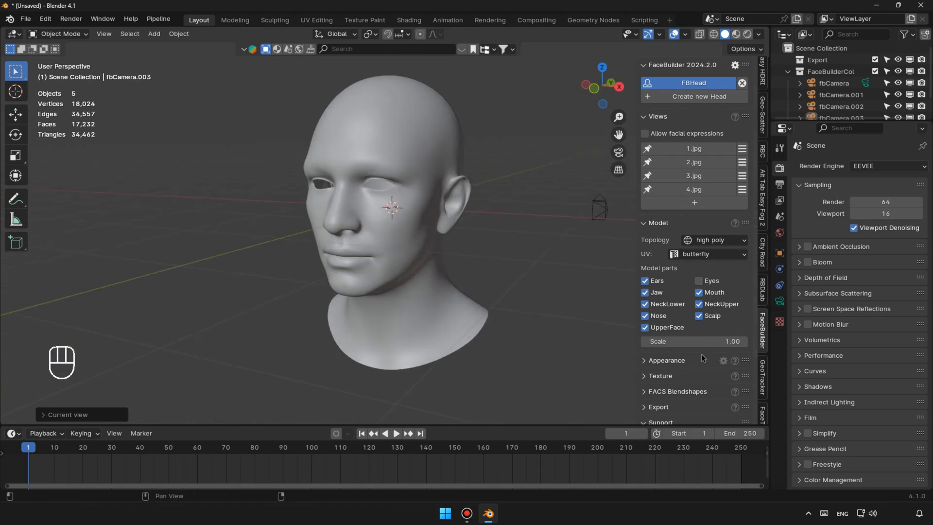
{"action": "scroll", "coordinate": [702, 359], "scroll_direction": "down", "scroll_amount": 2}
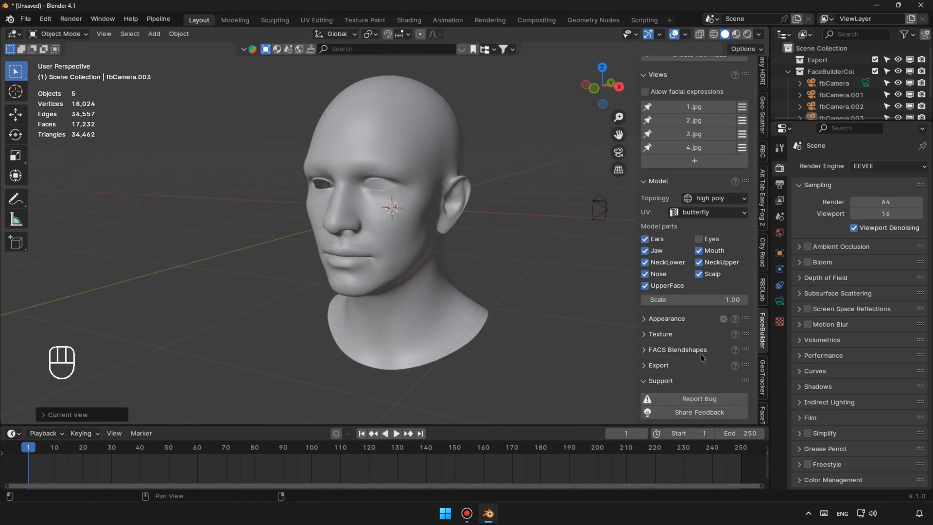
{"action": "left_click", "coordinate": [662, 335]}
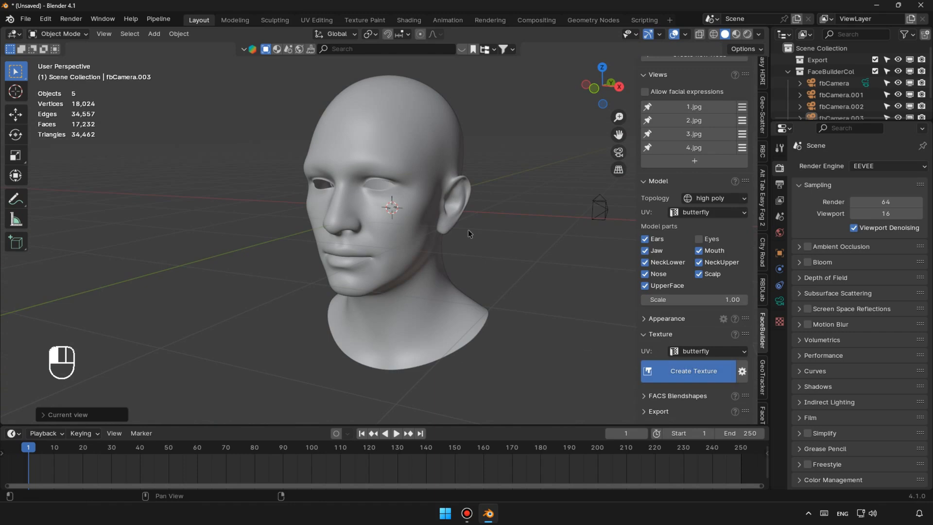
{"action": "middle_click_drag", "start_coordinate": [467, 229], "coordinate": [391, 290]}
{"action": "left_click", "coordinate": [412, 253]}
Enlarge the timeline area and change it to the Shader Editor.
{"action": "left_click_drag", "start_coordinate": [372, 424], "coordinate": [372, 322]}
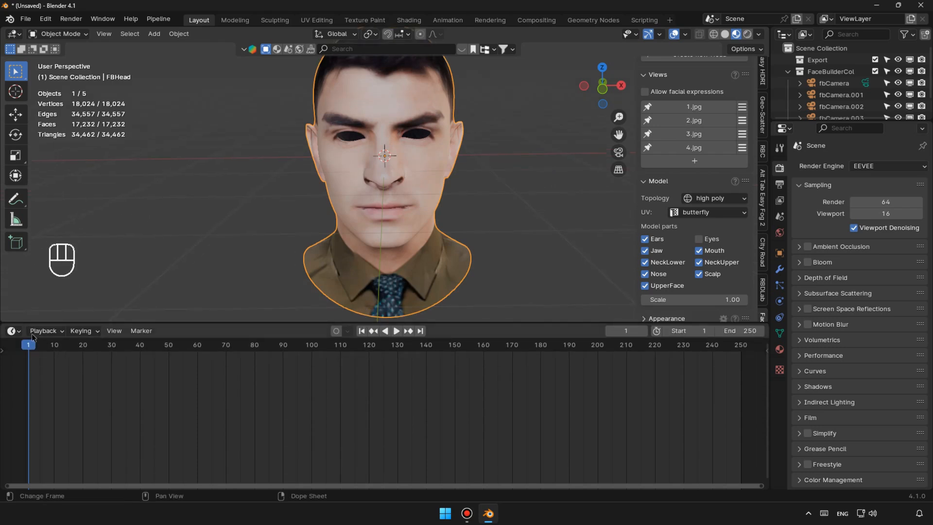
{"action": "left_click", "coordinate": [13, 331]}
{"action": "left_click", "coordinate": [61, 437]}
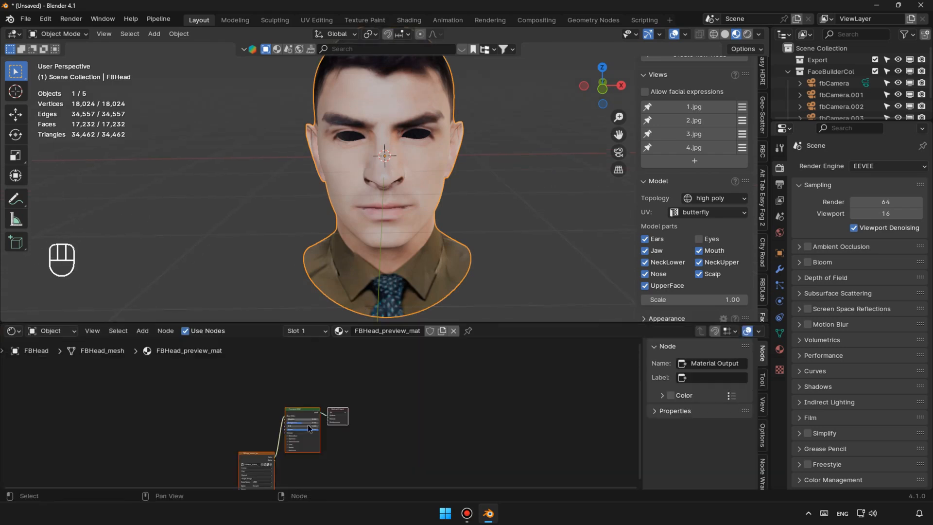
Move the Image Texture node beside the Principled BSDF node in FBHead_preview_mat and inspect the shader settings.
{"action": "middle_click_drag", "start_coordinate": [309, 428], "coordinate": [326, 388]}
{"action": "scroll", "coordinate": [316, 396], "scroll_direction": "up", "scroll_amount": 3}
{"action": "left_click_drag", "start_coordinate": [277, 421], "coordinate": [266, 359]}
{"action": "scroll", "coordinate": [281, 386], "scroll_direction": "up", "scroll_amount": 4}
{"action": "scroll", "coordinate": [281, 383], "scroll_direction": "up", "scroll_amount": 4}
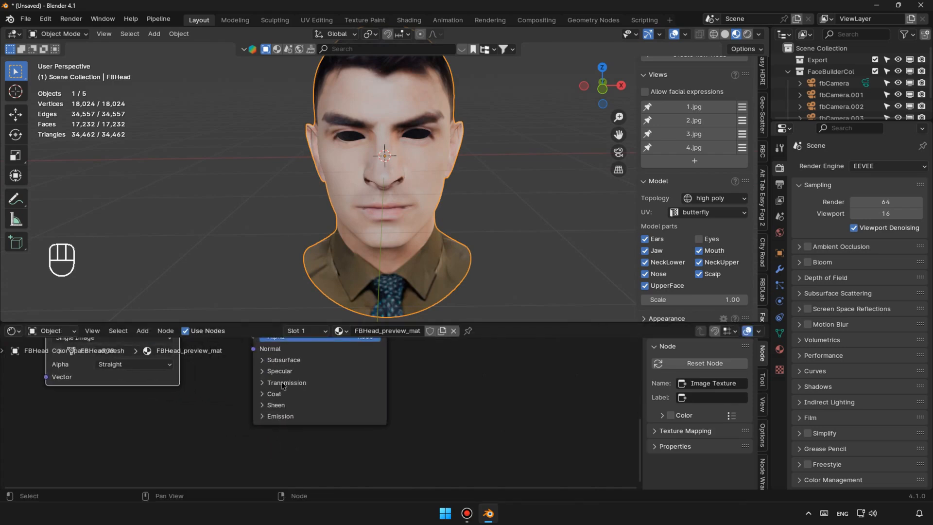
{"action": "middle_click_drag", "start_coordinate": [281, 379], "coordinate": [307, 458], "text": "shift"}
{"action": "scroll", "coordinate": [316, 446], "scroll_direction": "up", "scroll_amount": 3}
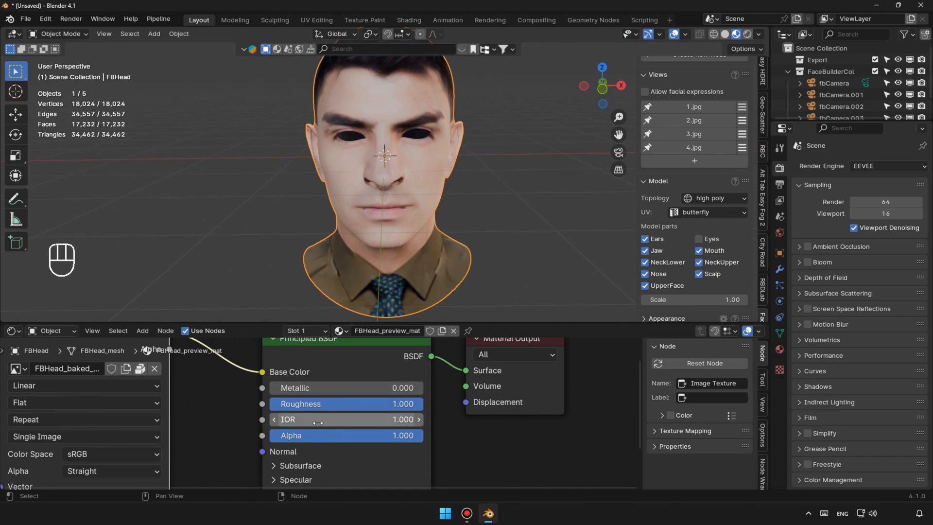
{"action": "scroll", "coordinate": [317, 422], "scroll_direction": "down", "scroll_amount": 5}
Deselect the head and shrink the Shader Editor to give the 3D viewport more room.
{"action": "middle_click_drag", "start_coordinate": [377, 251], "coordinate": [316, 246]}
{"action": "scroll", "coordinate": [317, 237], "scroll_direction": "down", "scroll_amount": 3}
{"action": "left_click", "coordinate": [431, 247]}
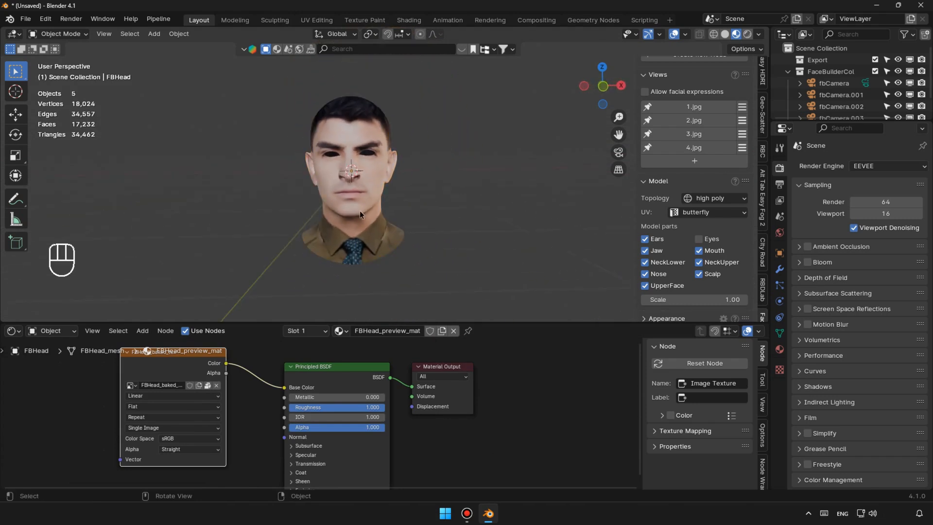
{"action": "left_click_drag", "start_coordinate": [383, 322], "coordinate": [385, 457]}
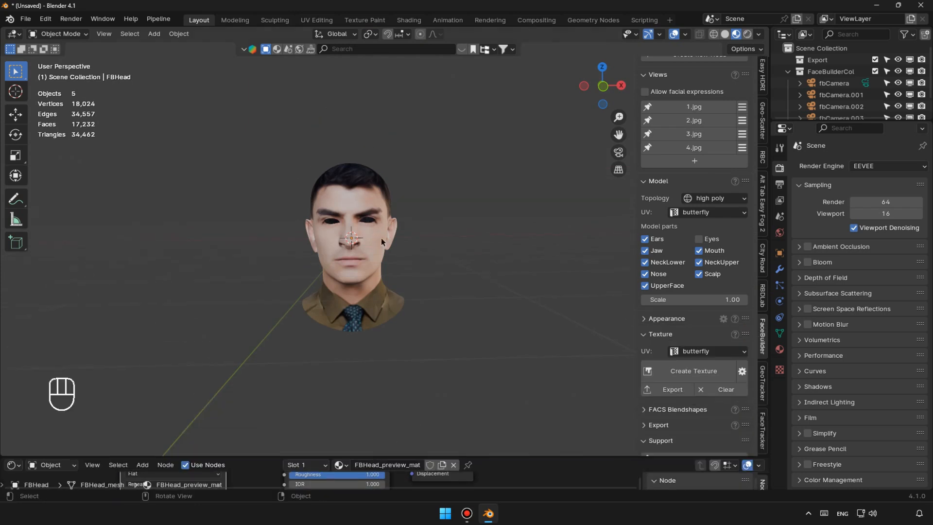
Export the head texture to the Desktop as the PNG file FBHead_baked_tex.png.
{"action": "scroll", "coordinate": [681, 381], "scroll_direction": "down", "scroll_amount": 2}
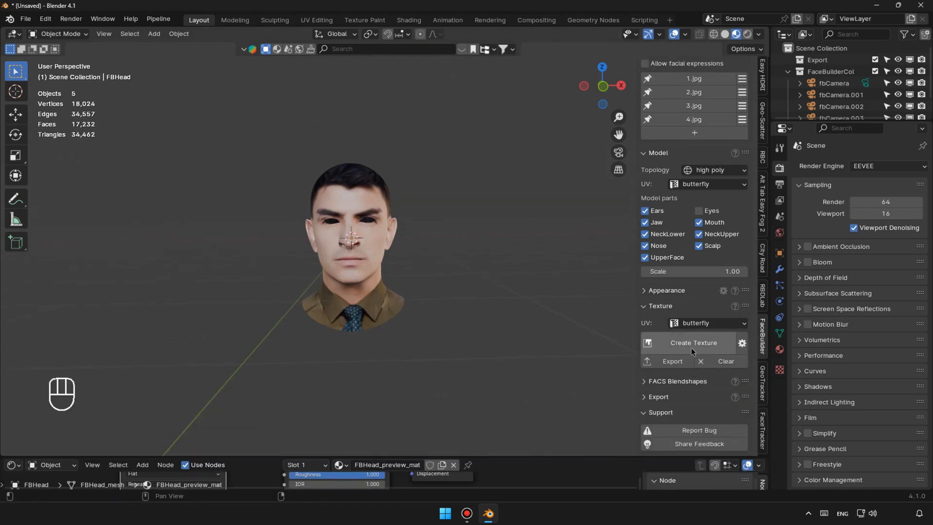
{"action": "left_click", "coordinate": [678, 362]}
{"action": "left_click", "coordinate": [176, 187]}
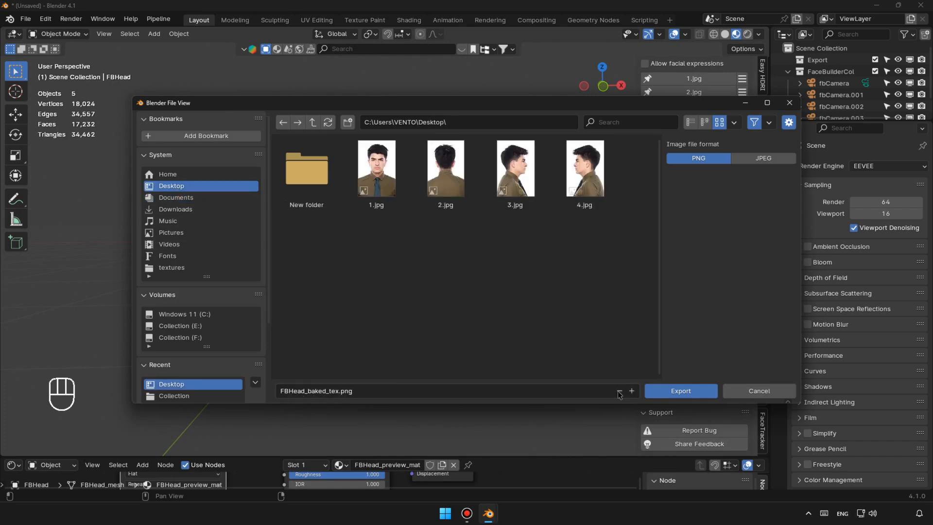
{"action": "left_click", "coordinate": [681, 392]}
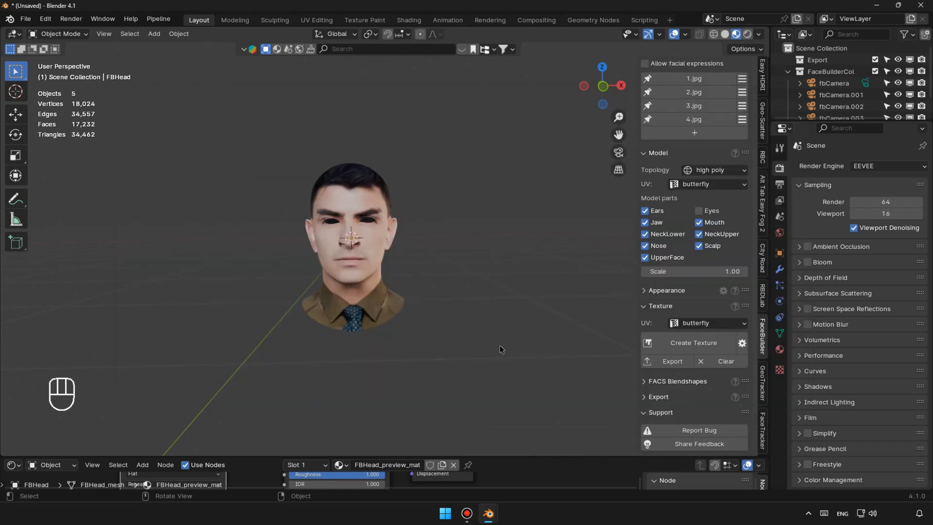
View the exported FBHead_baked_tex.png from the desktop, close the image and return to Blender.
{"action": "left_click", "coordinate": [488, 516]}
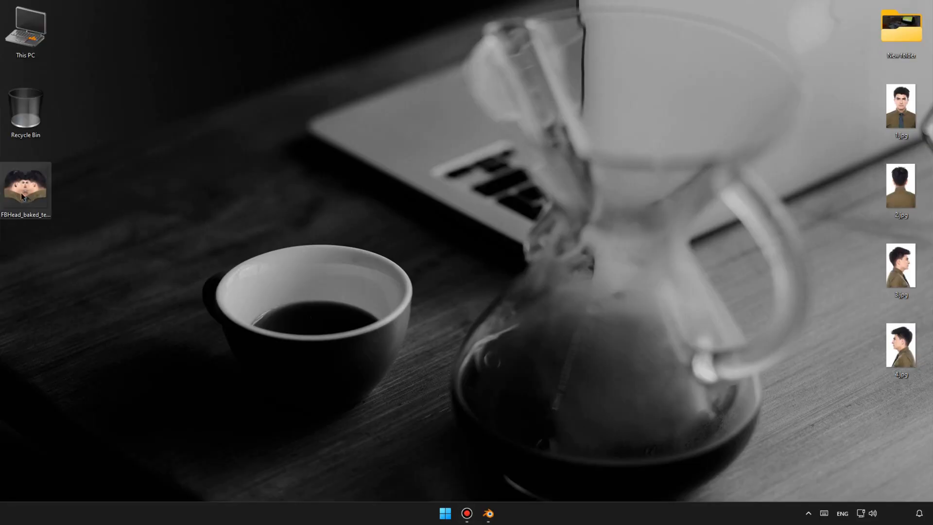
{"action": "double_click", "coordinate": [22, 192]}
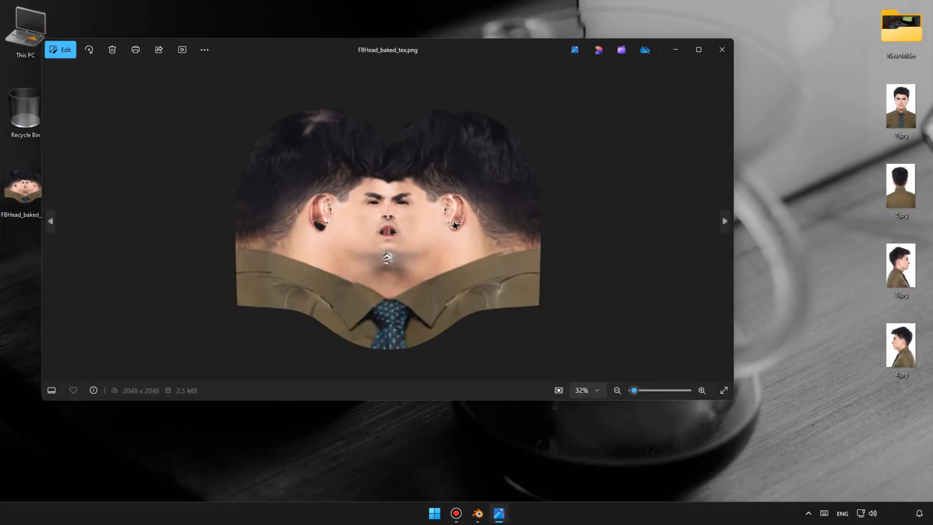
{"action": "left_click", "coordinate": [713, 59]}
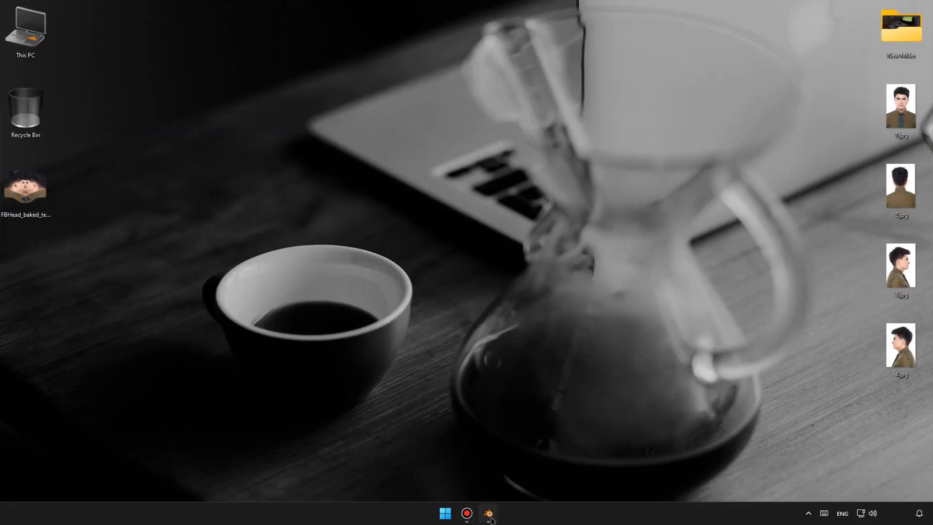
{"action": "left_click", "coordinate": [477, 513]}
Export the head with the FBX for games option to the Desktop as untitled.fbx.
{"action": "left_click", "coordinate": [663, 396]}
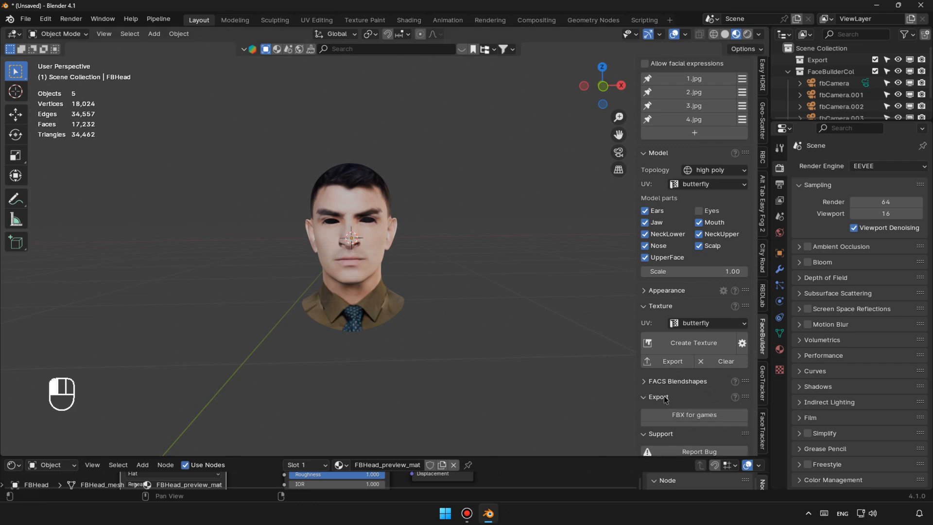
{"action": "scroll", "coordinate": [663, 395], "scroll_direction": "down", "scroll_amount": 2}
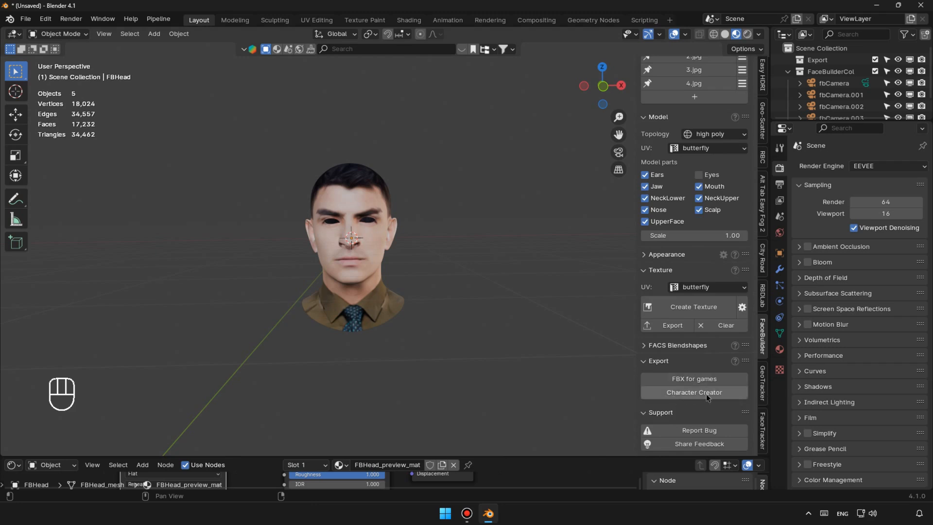
{"action": "left_click", "coordinate": [704, 380]}
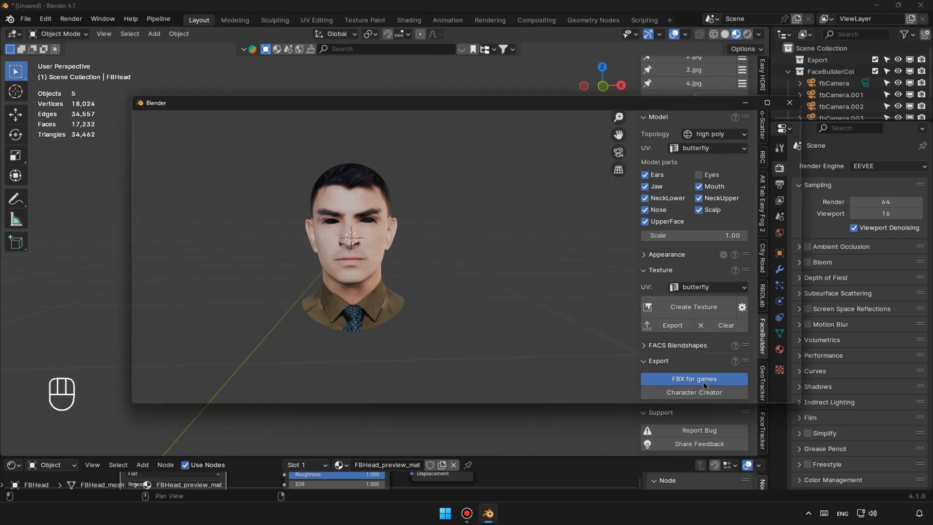
{"action": "left_click", "coordinate": [169, 187]}
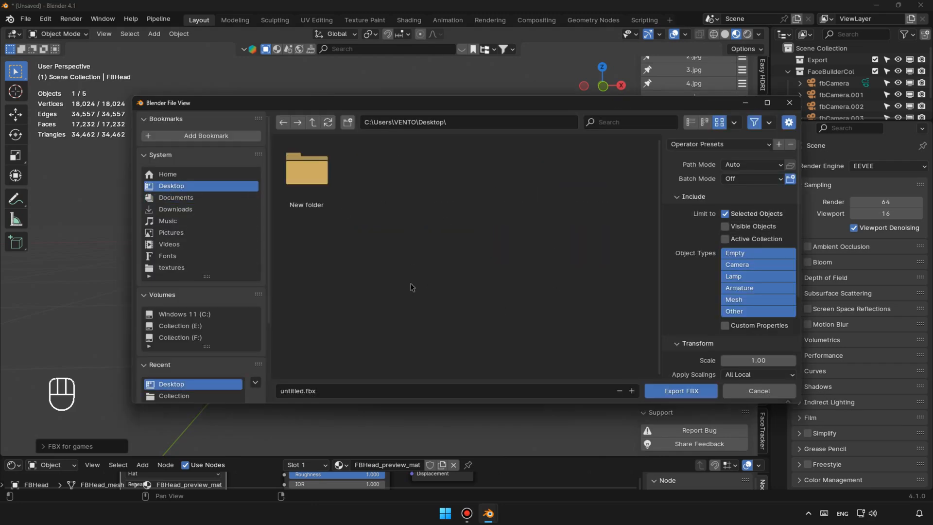
{"action": "left_click", "coordinate": [692, 392]}
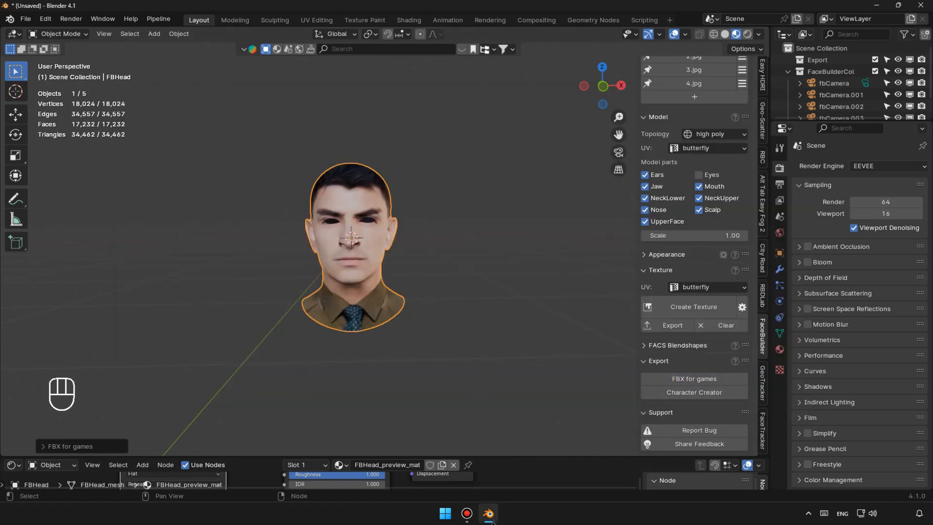
Minimise Blender, check untitled.fbx on the desktop and start a second Blender session.
{"action": "left_click", "coordinate": [492, 522]}
{"action": "left_click", "coordinate": [39, 269]}
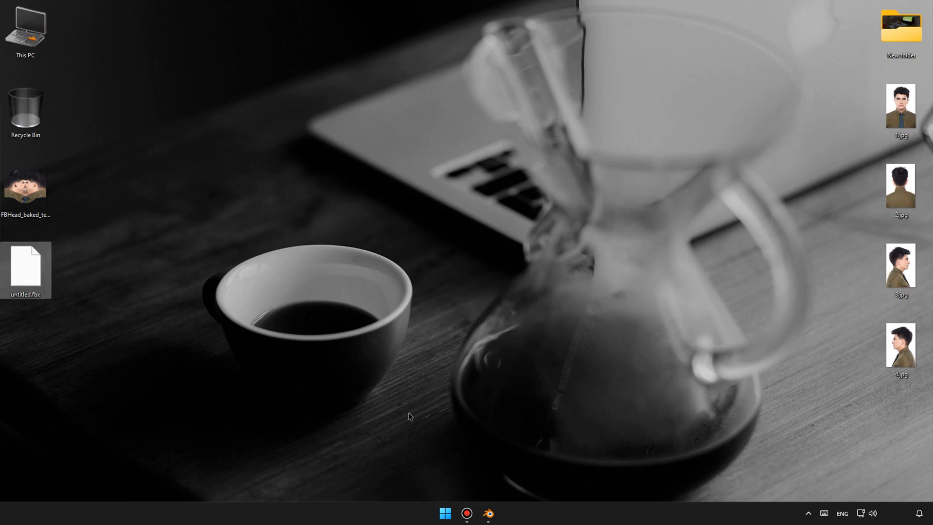
{"action": "left_click", "coordinate": [445, 513]}
{"action": "left_click", "coordinate": [336, 266]}
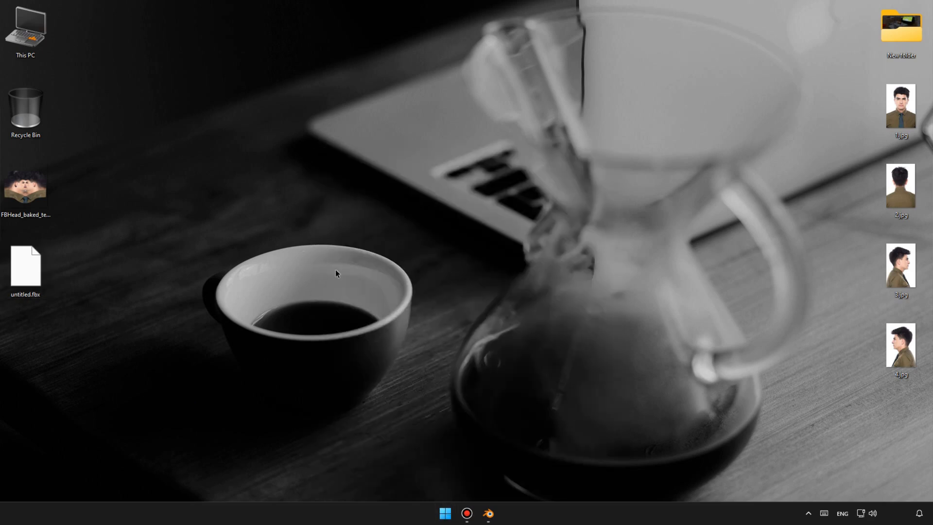
Import untitled.fbx from the Desktop into the empty scene.
{"action": "left_click", "coordinate": [24, 19]}
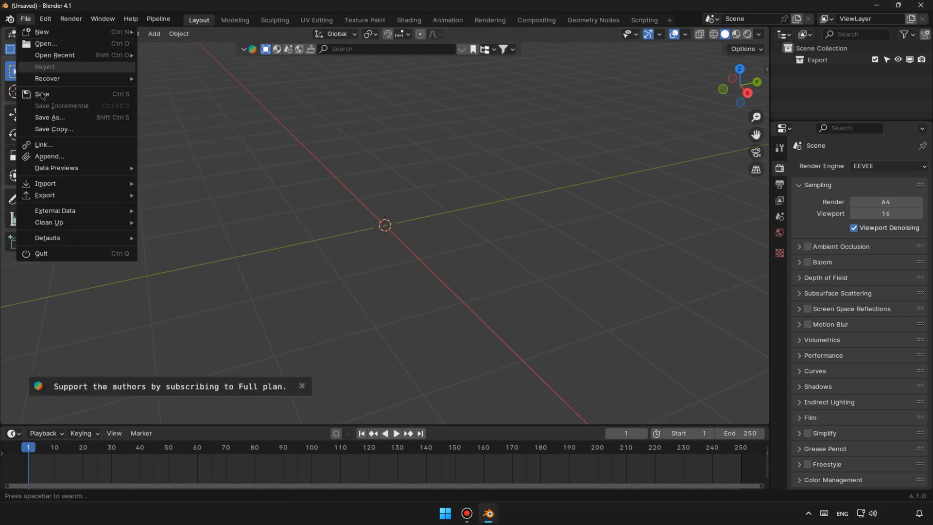
{"action": "mouse_move", "coordinate": [62, 188]}
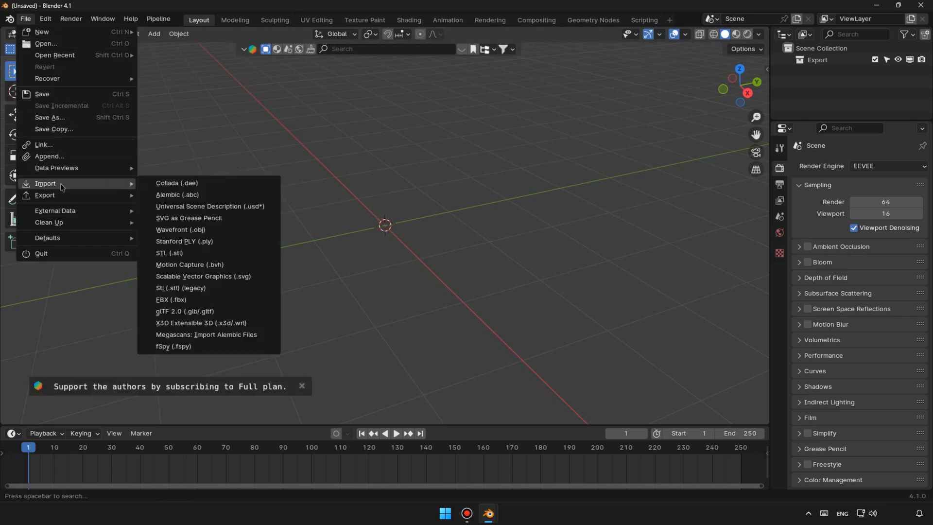
{"action": "left_click", "coordinate": [209, 300]}
{"action": "left_click", "coordinate": [180, 190]}
{"action": "left_click", "coordinate": [387, 176]}
{"action": "left_click", "coordinate": [681, 392]}
Display the imported head in Material Preview shading, inspect its texture and deselect it.
{"action": "middle_click_drag", "start_coordinate": [383, 225], "coordinate": [439, 199]}
{"action": "left_click", "coordinate": [736, 34]}
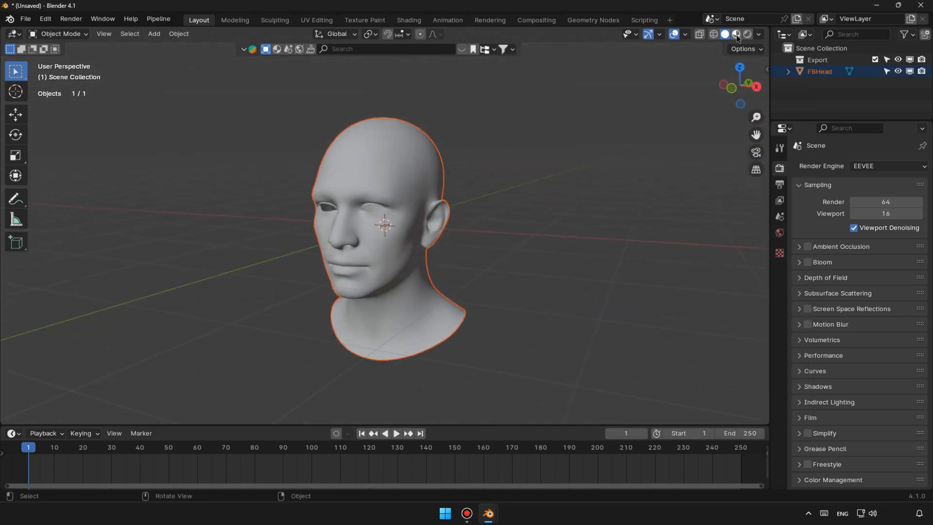
{"action": "scroll", "coordinate": [373, 270], "scroll_direction": "up", "scroll_amount": 2}
{"action": "middle_click_drag", "start_coordinate": [373, 271], "coordinate": [428, 258]}
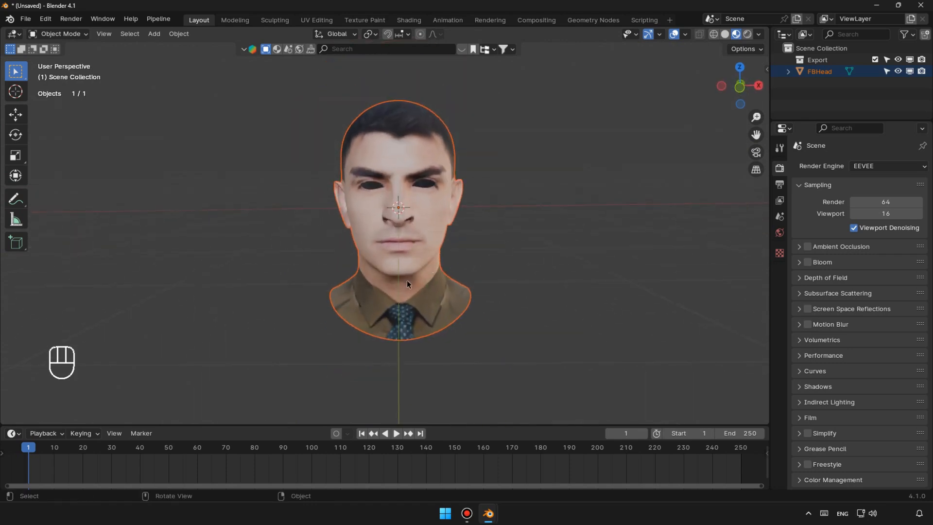
{"action": "left_click", "coordinate": [488, 276]}
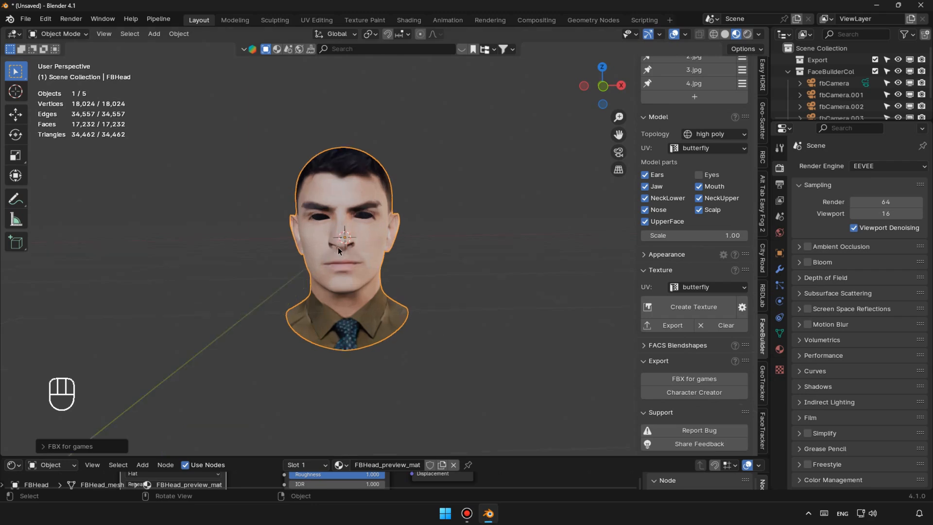
In the 1.jpg view, move the pin at the base of the nose down into the groove above the upper lip, then return to 3D.
{"action": "scroll", "coordinate": [337, 247], "scroll_direction": "up", "scroll_amount": 3}
{"action": "middle_click_drag", "start_coordinate": [332, 266], "coordinate": [365, 243]}
{"action": "scroll", "coordinate": [378, 220], "scroll_direction": "up", "scroll_amount": 6}
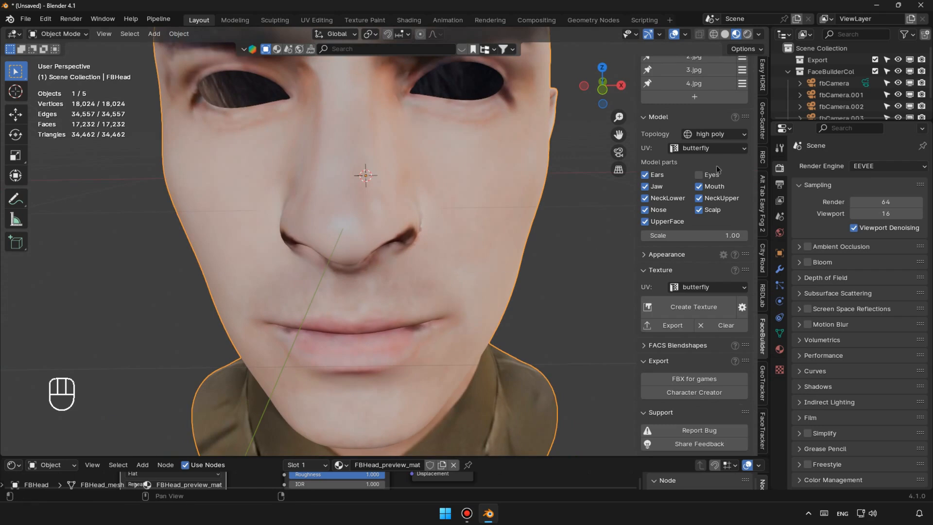
{"action": "scroll", "coordinate": [714, 160], "scroll_direction": "up", "scroll_amount": 3}
{"action": "left_click", "coordinate": [697, 90]}
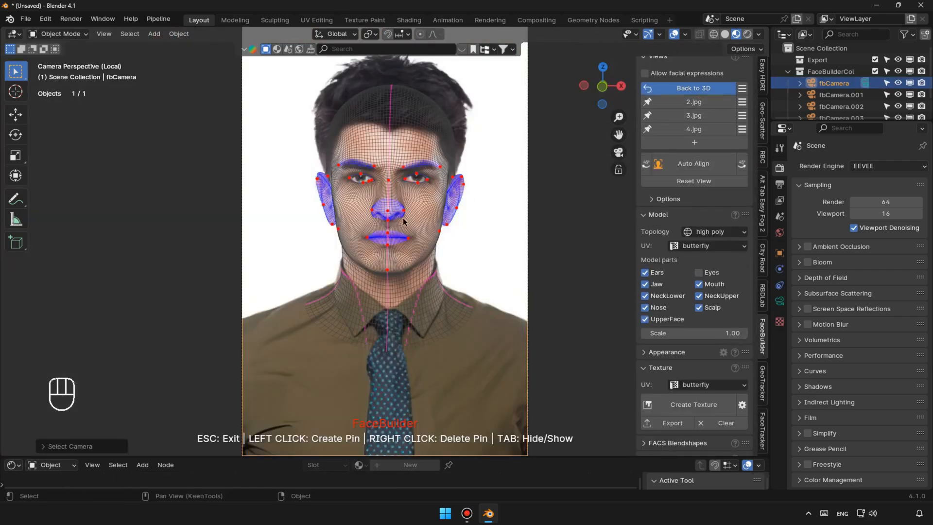
{"action": "scroll", "coordinate": [403, 222], "scroll_direction": "up", "scroll_amount": 6}
{"action": "middle_click_drag", "start_coordinate": [403, 186], "coordinate": [401, 238], "text": "shift"}
{"action": "scroll", "coordinate": [390, 203], "scroll_direction": "up", "scroll_amount": 6}
{"action": "middle_click_drag", "start_coordinate": [390, 200], "coordinate": [386, 223], "text": "shift"}
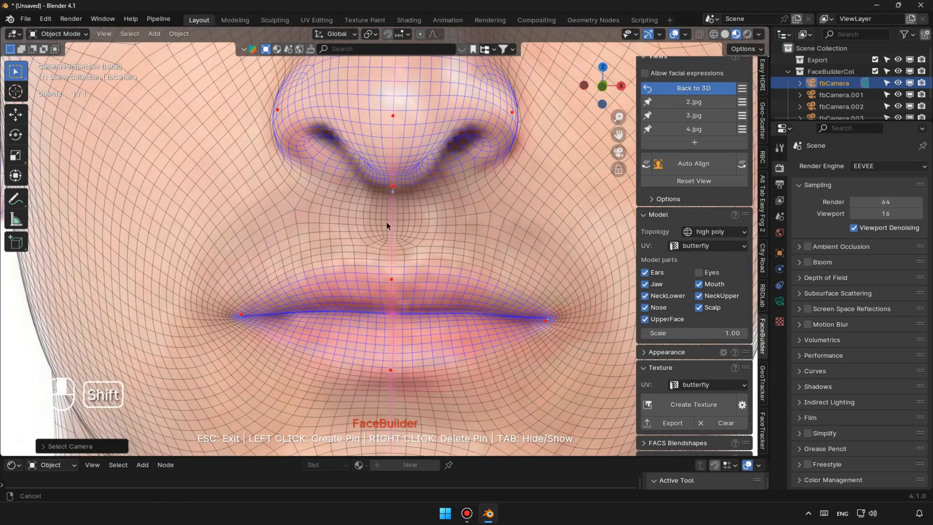
{"action": "scroll", "coordinate": [386, 222], "scroll_direction": "up", "scroll_amount": 1}
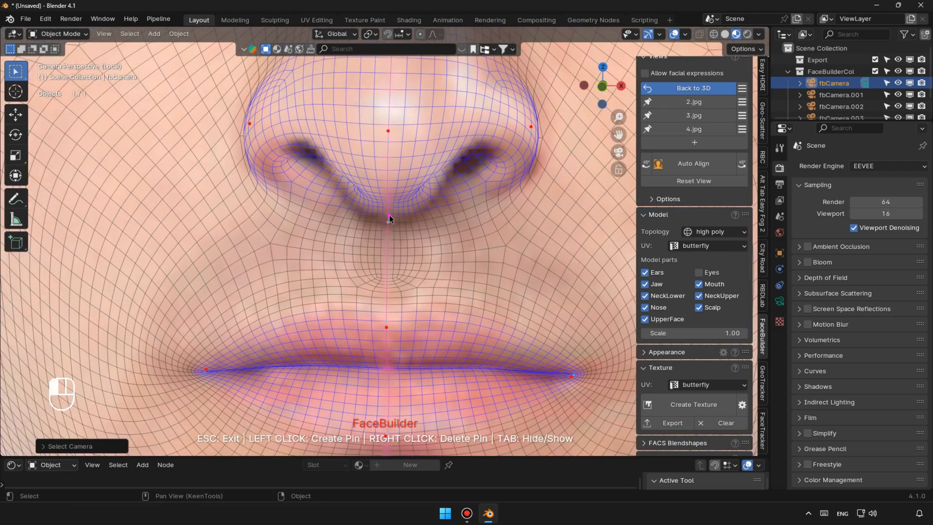
{"action": "left_click_drag", "start_coordinate": [389, 216], "coordinate": [394, 280]}
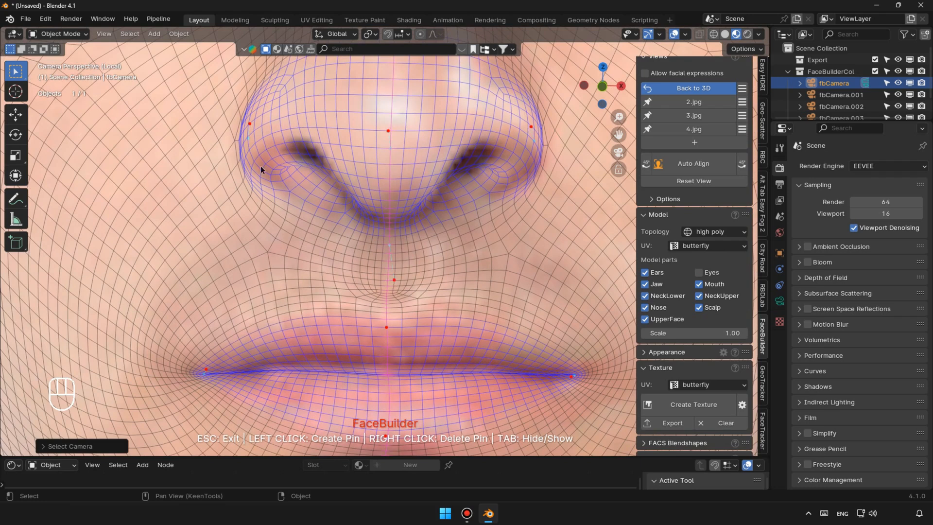
{"action": "scroll", "coordinate": [393, 251], "scroll_direction": "down", "scroll_amount": 10}
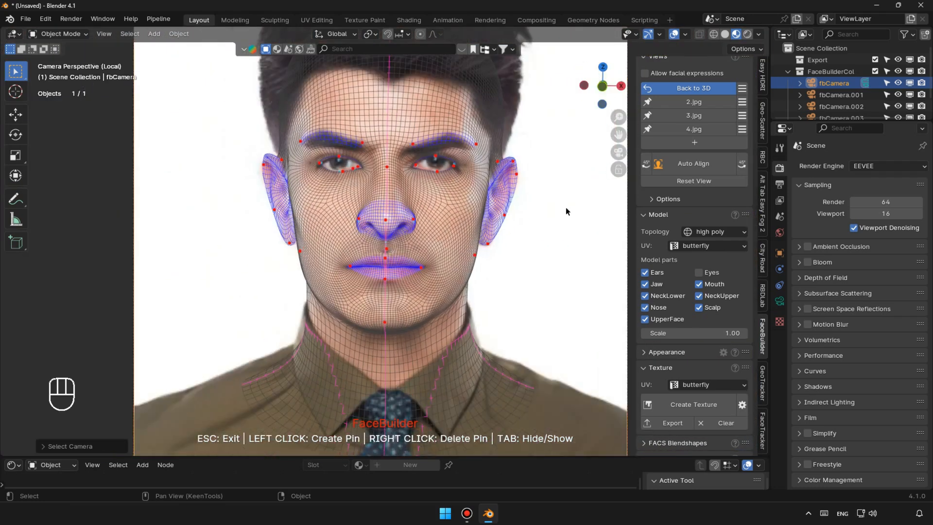
{"action": "left_click", "coordinate": [695, 89]}
Save a copy of the scene to the Desktop as untitled.blend.
{"action": "middle_click_drag", "start_coordinate": [442, 244], "coordinate": [450, 277]}
{"action": "scroll", "coordinate": [468, 271], "scroll_direction": "down", "scroll_amount": 2}
{"action": "scroll", "coordinate": [408, 223], "scroll_direction": "up", "scroll_amount": 3}
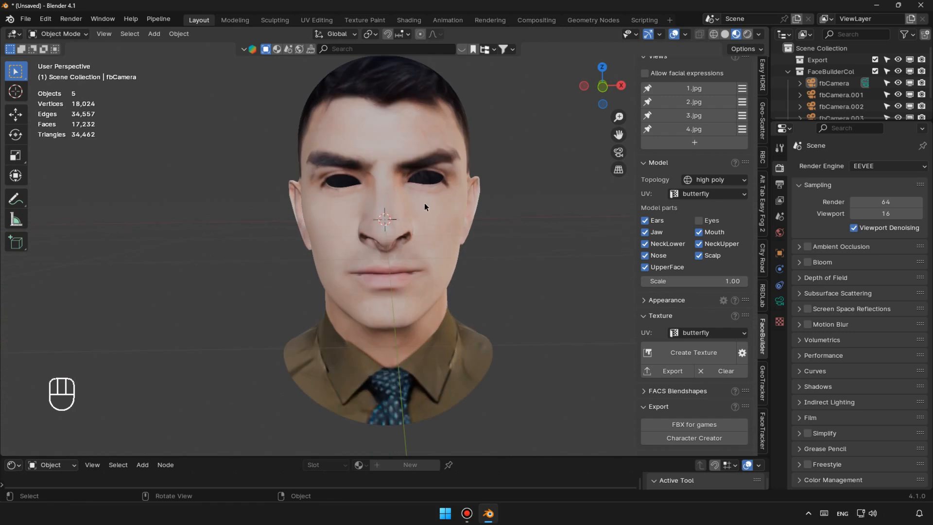
{"action": "scroll", "coordinate": [423, 203], "scroll_direction": "down", "scroll_amount": 1}
{"action": "left_click", "coordinate": [22, 19]}
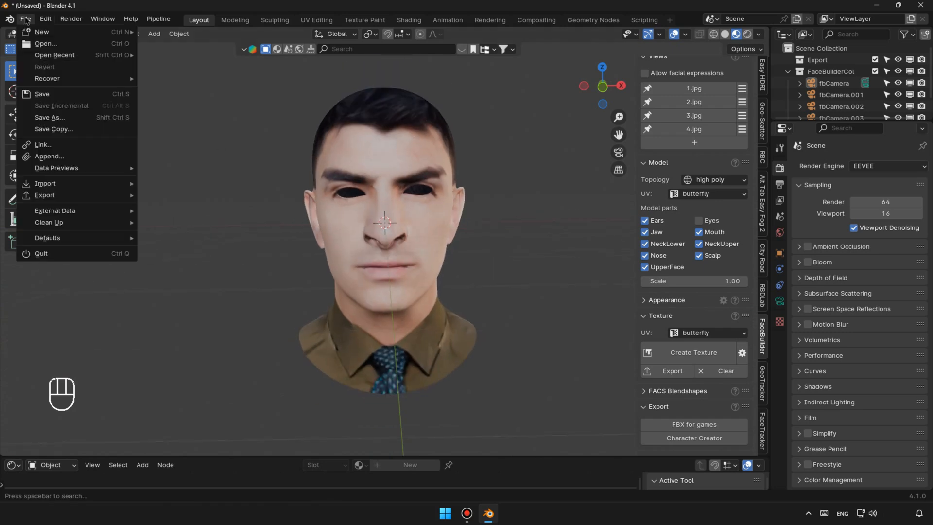
{"action": "left_click", "coordinate": [62, 131]}
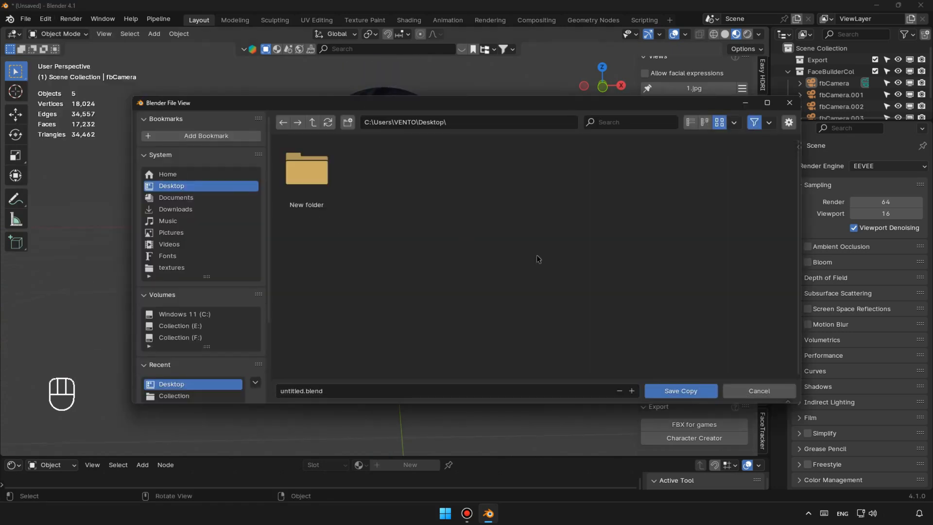
{"action": "left_click", "coordinate": [679, 391]}
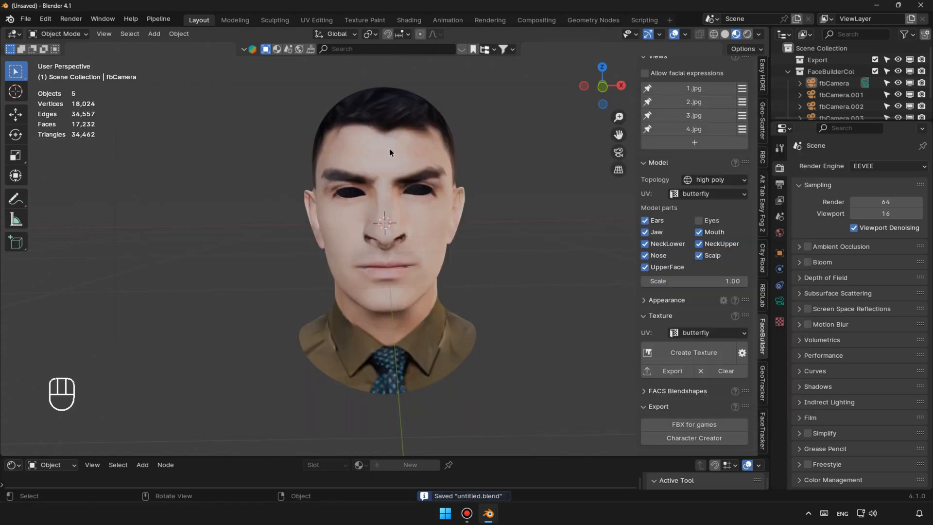
Search the asset library for "eye", add the brown eye model to the scene and dismiss the search results.
{"action": "left_click", "coordinate": [462, 49]}
{"action": "left_click", "coordinate": [413, 48]}
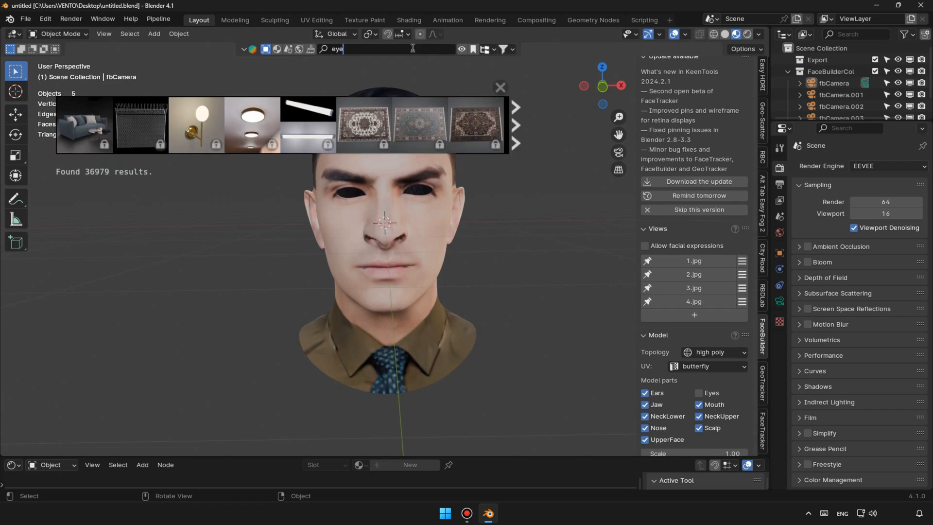
{"action": "type", "text": "eye"}
{"action": "key", "text": "Return"}
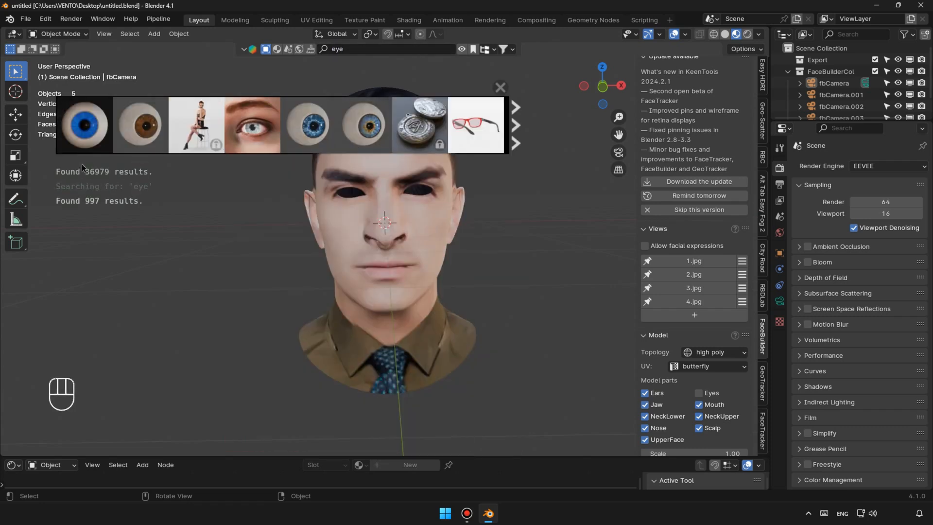
{"action": "left_click_drag", "start_coordinate": [140, 125], "coordinate": [389, 230]}
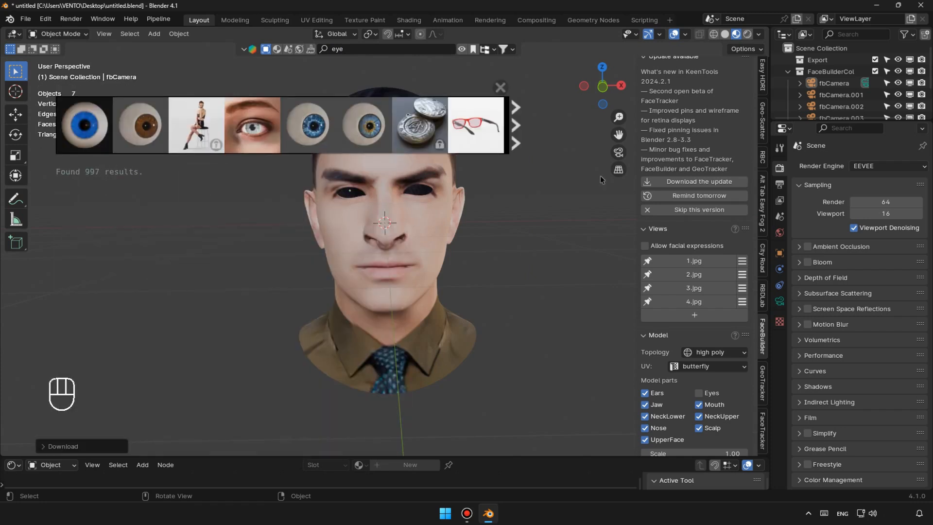
{"action": "left_click", "coordinate": [501, 92]}
In a left wireframe view, select the Eye - brown hierarchy and scale it up to roughly eyeball size.
{"action": "left_click", "coordinate": [581, 87]}
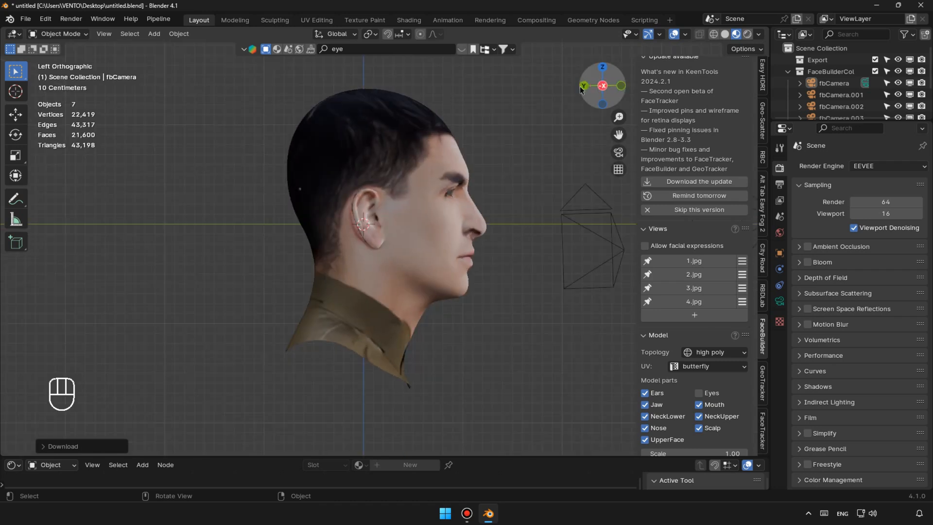
{"action": "left_click", "coordinate": [713, 35]}
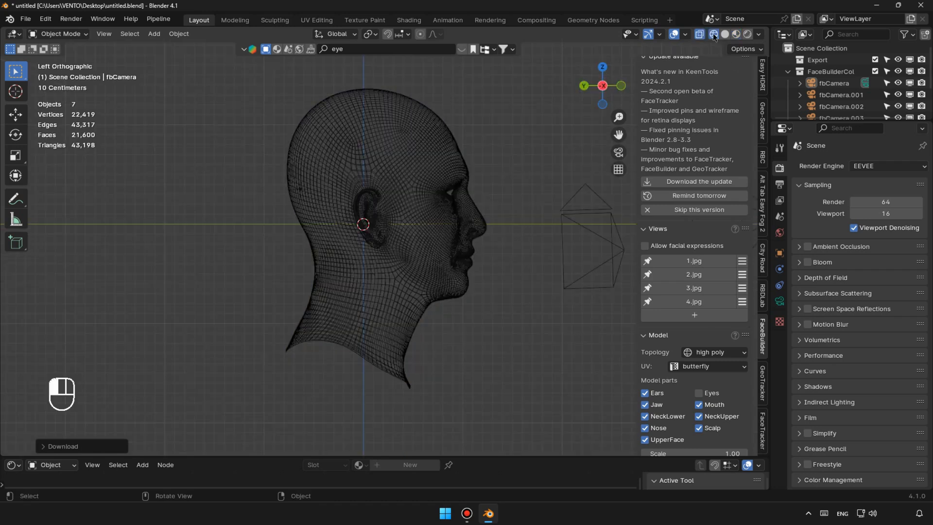
{"action": "scroll", "coordinate": [397, 202], "scroll_direction": "up", "scroll_amount": 3}
{"action": "middle_click_drag", "start_coordinate": [398, 202], "coordinate": [334, 275], "text": "shift"}
{"action": "scroll", "coordinate": [788, 109], "scroll_direction": "down", "scroll_amount": 3}
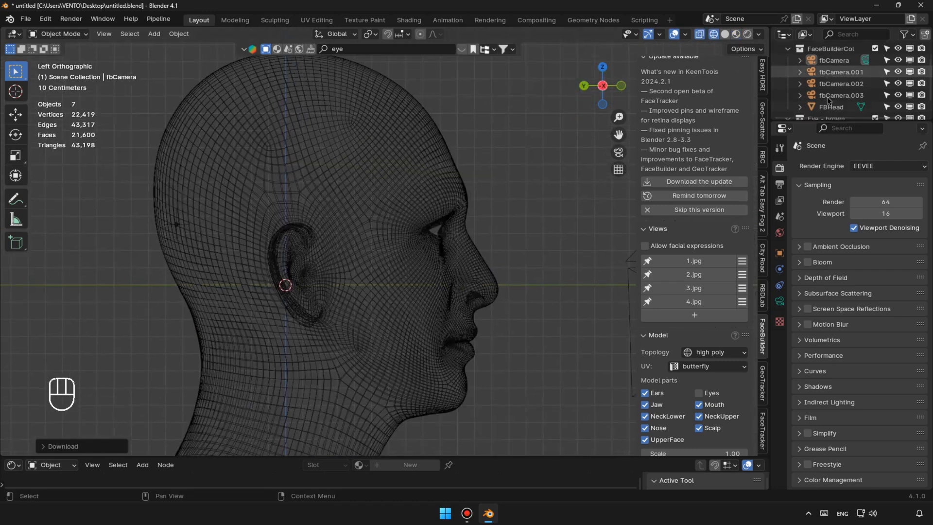
{"action": "right_click", "coordinate": [814, 109]}
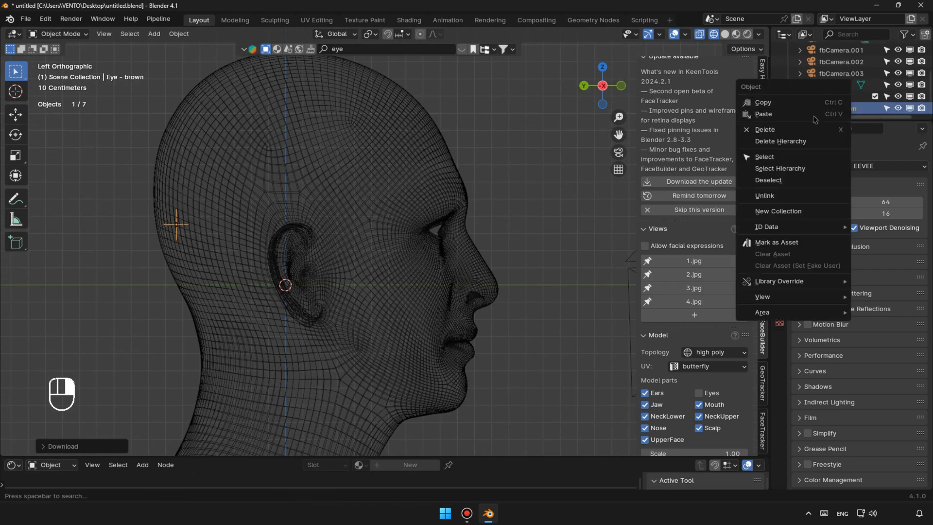
{"action": "left_click", "coordinate": [774, 169]}
{"action": "key", "text": "s"}
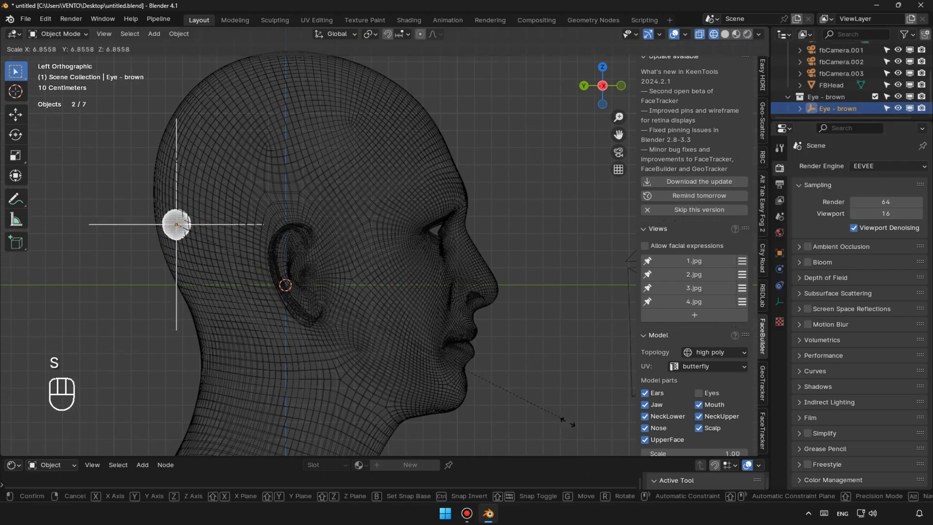
{"action": "left_click", "coordinate": [569, 422]}
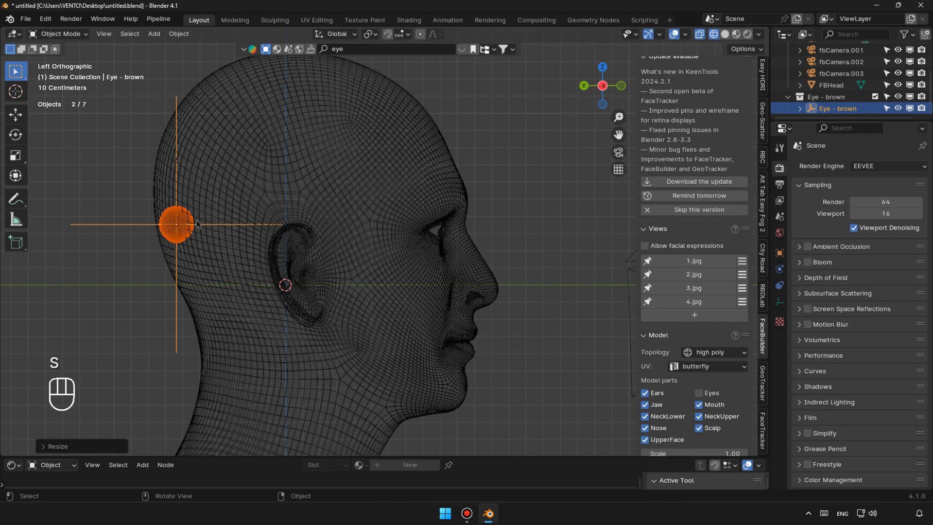
Move the eye behind the head's eyelids and rotate it about -90 degrees around global X so the iris faces forward.
{"action": "key", "text": "g"}
{"action": "left_click", "coordinate": [442, 230]}
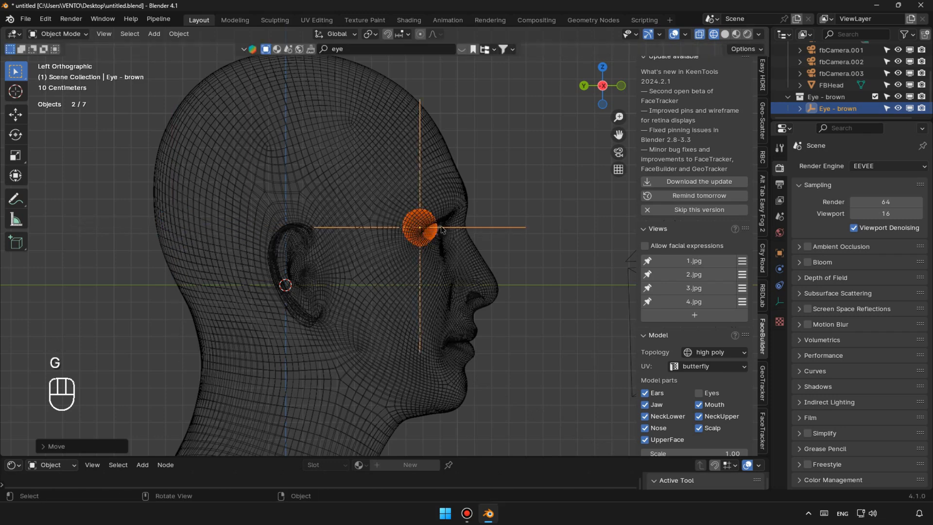
{"action": "scroll", "coordinate": [441, 229], "scroll_direction": "up", "scroll_amount": 6}
{"action": "key", "text": "r"}
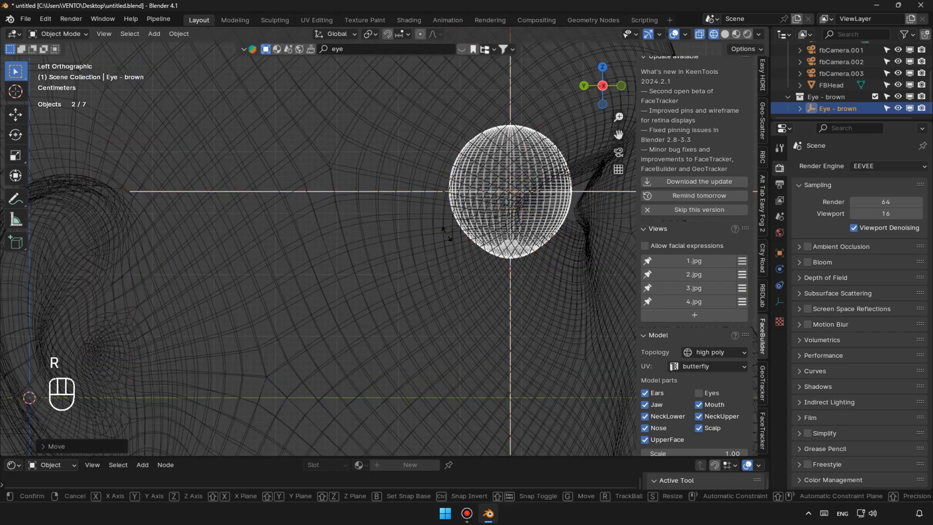
{"action": "key", "text": "x"}
{"action": "key", "text": "z"}
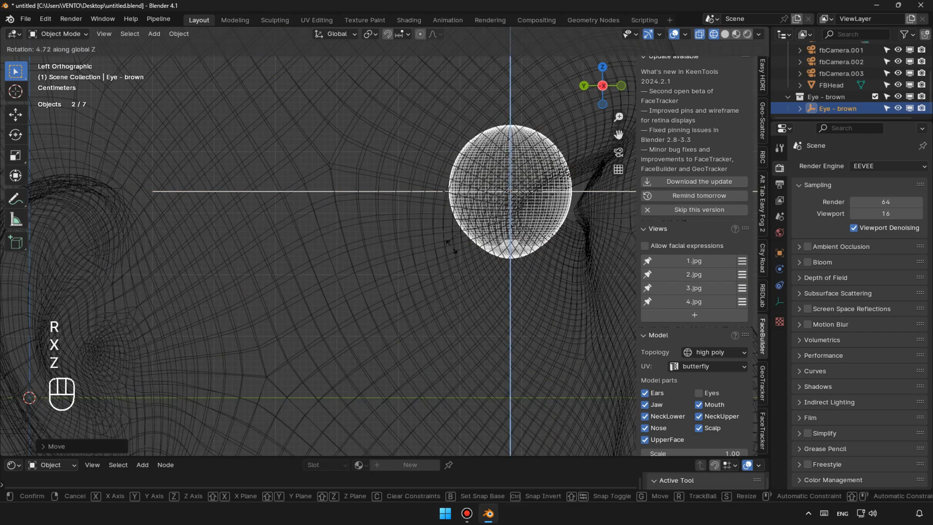
{"action": "key", "text": "x"}
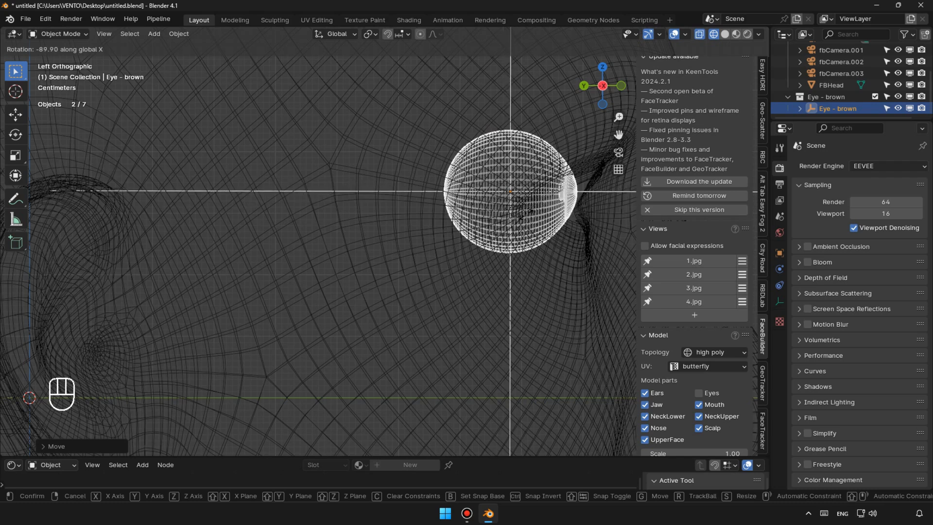
{"action": "left_click", "coordinate": [506, 213]}
Nudge the eye forward along the Y axis towards the eyelids using the Move tool.
{"action": "left_click", "coordinate": [23, 116]}
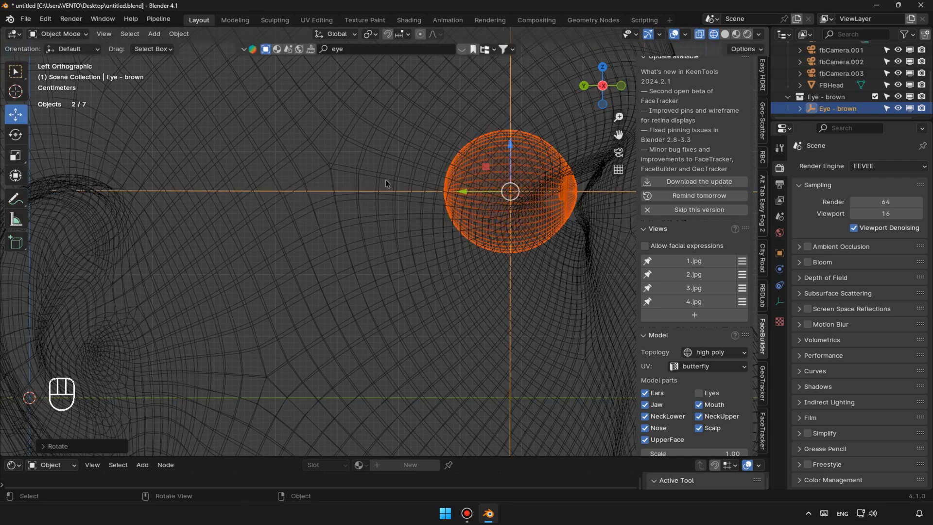
{"action": "middle_click_drag", "start_coordinate": [472, 192], "coordinate": [242, 197], "text": "shift"}
{"action": "left_click_drag", "start_coordinate": [245, 196], "coordinate": [261, 192]}
{"action": "middle_click_drag", "start_coordinate": [261, 189], "coordinate": [599, 118]}
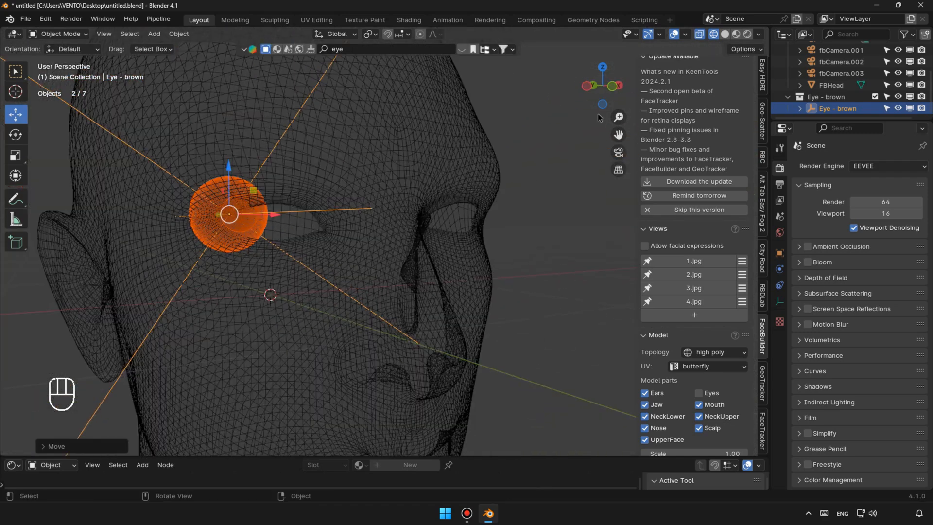
In Material Preview shading, shift the eye inward along X and slightly down along Z to sit in the head's right socket, then deselect it.
{"action": "left_click", "coordinate": [736, 34]}
{"action": "middle_click_drag", "start_coordinate": [380, 205], "coordinate": [293, 210]}
{"action": "left_click_drag", "start_coordinate": [290, 214], "coordinate": [328, 213]}
{"action": "left_click_drag", "start_coordinate": [276, 186], "coordinate": [276, 195]}
{"action": "middle_click_drag", "start_coordinate": [314, 244], "coordinate": [306, 235]}
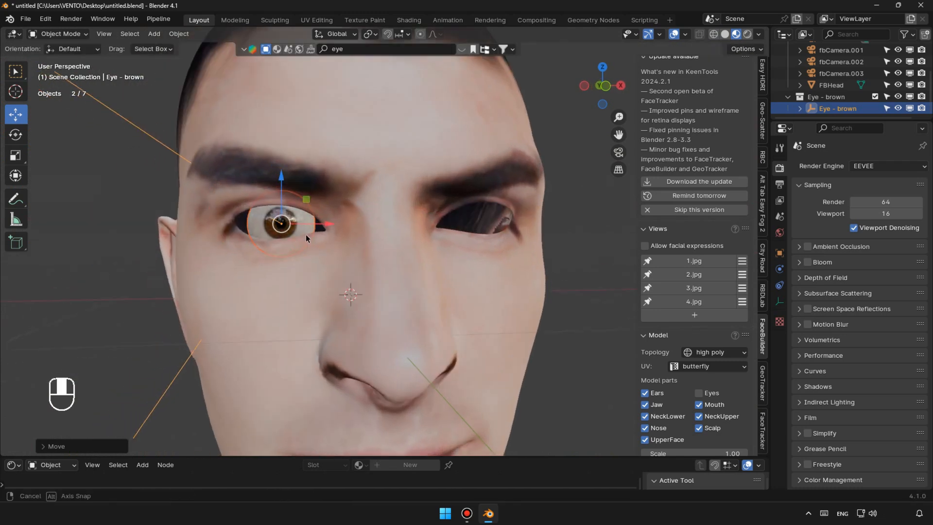
{"action": "left_click", "coordinate": [585, 210]}
Select the Eye.brown eyeball mesh and scale it up about 1.37 times to fill the socket.
{"action": "scroll", "coordinate": [280, 243], "scroll_direction": "up", "scroll_amount": 4}
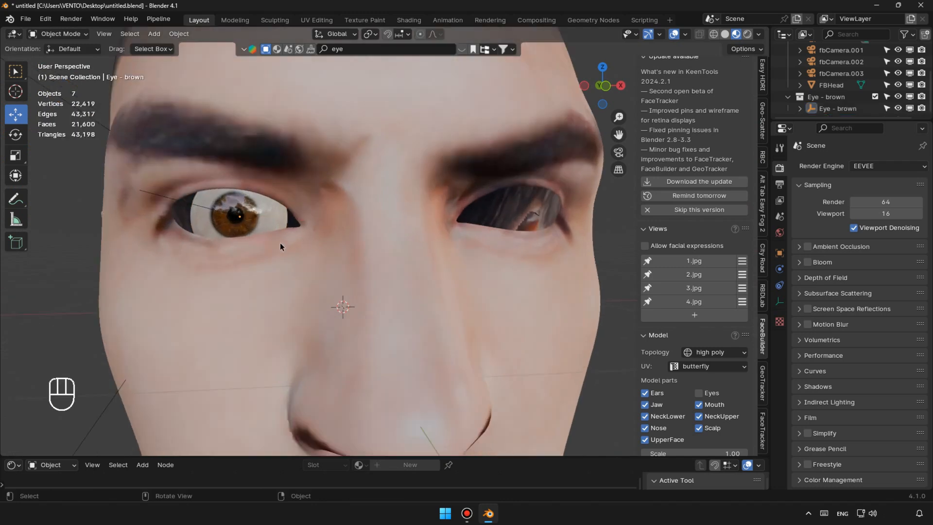
{"action": "left_click", "coordinate": [236, 215]}
{"action": "mouse_move", "coordinate": [209, 218]}
{"action": "middle_mouse_down"}
{"action": "mouse_move", "coordinate": [311, 232]}
{"action": "mouse_move", "coordinate": [213, 221]}
{"action": "middle_mouse_up"}
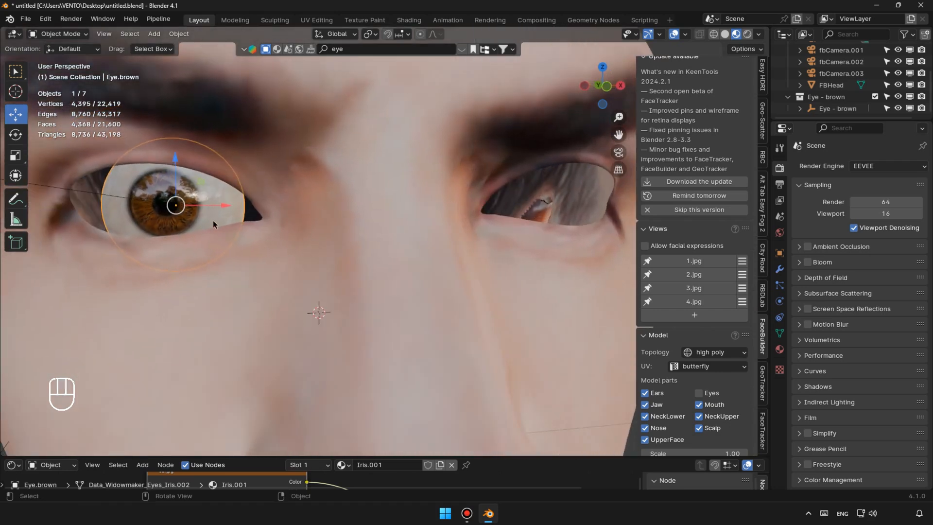
{"action": "scroll", "coordinate": [213, 221], "scroll_direction": "down", "scroll_amount": 5}
{"action": "key", "text": "s"}
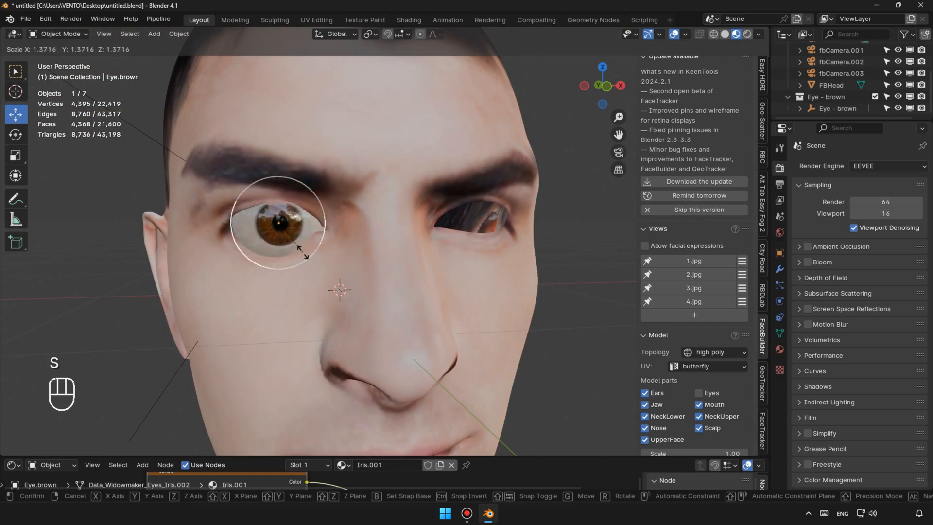
{"action": "left_click", "coordinate": [305, 256]}
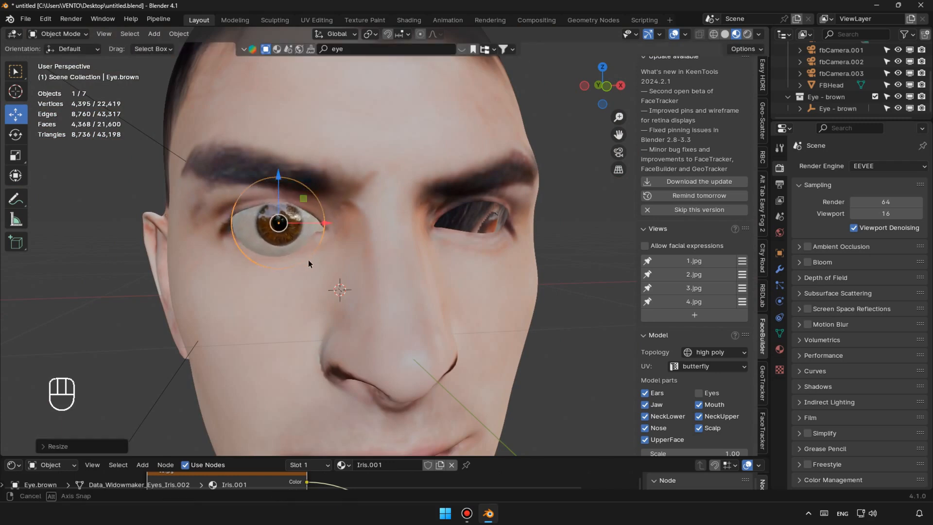
Fine-tune the enlarged eyeball's depth and sideways position so it fits closely behind the eyelids.
{"action": "middle_click_drag", "start_coordinate": [308, 260], "coordinate": [339, 235]}
{"action": "left_click_drag", "start_coordinate": [267, 222], "coordinate": [255, 223]}
{"action": "mouse_move", "coordinate": [294, 220]}
{"action": "middle_mouse_down"}
{"action": "mouse_move", "coordinate": [278, 237]}
{"action": "mouse_move", "coordinate": [288, 226]}
{"action": "middle_mouse_up"}
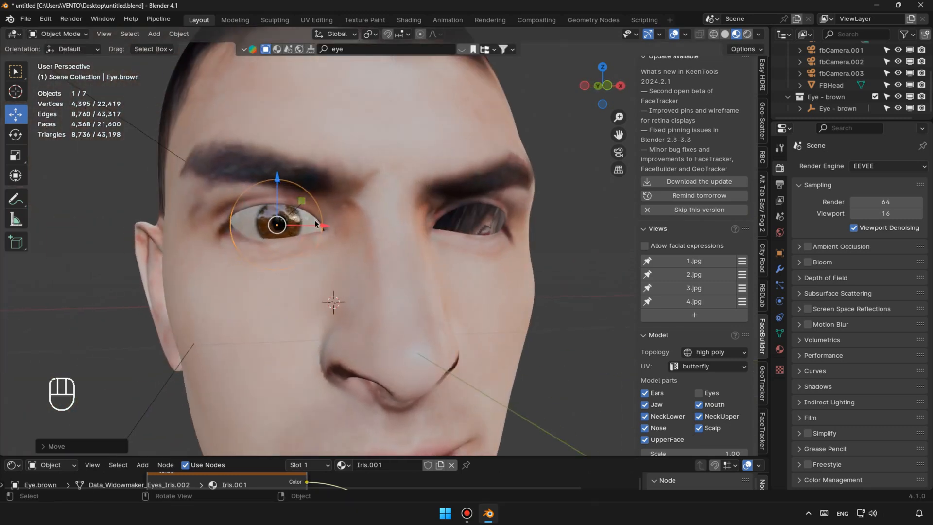
{"action": "left_click_drag", "start_coordinate": [313, 226], "coordinate": [312, 225]}
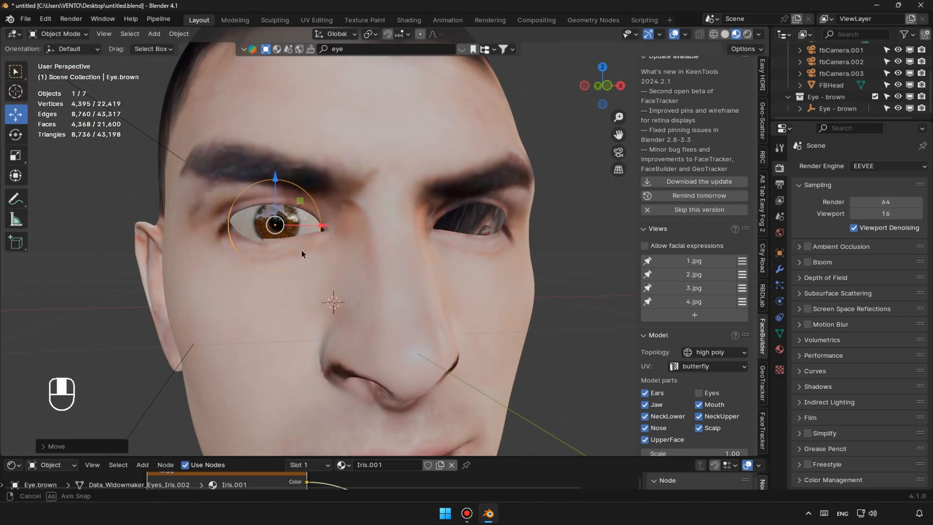
{"action": "middle_click_drag", "start_coordinate": [301, 250], "coordinate": [322, 252]}
{"action": "left_click_drag", "start_coordinate": [245, 223], "coordinate": [240, 228]}
{"action": "middle_click_drag", "start_coordinate": [317, 241], "coordinate": [254, 243]}
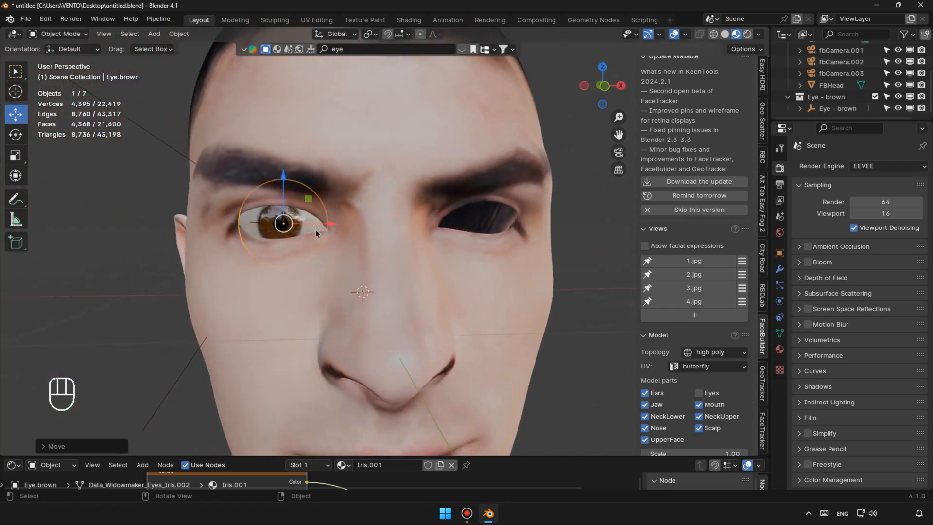
Duplicate the eyeball about 0.6 m along the X axis into the empty eye socket, and deselect it.
{"action": "key", "text": "shift+d"}
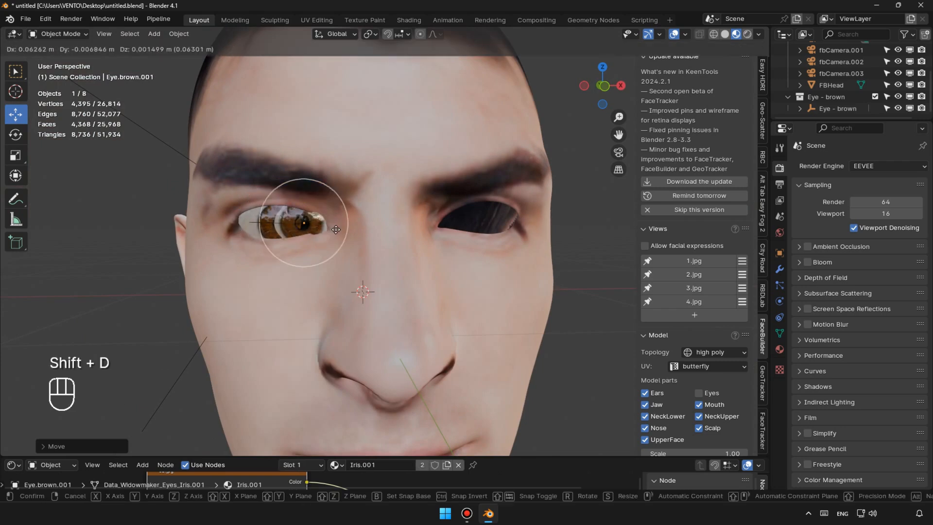
{"action": "key", "text": "x"}
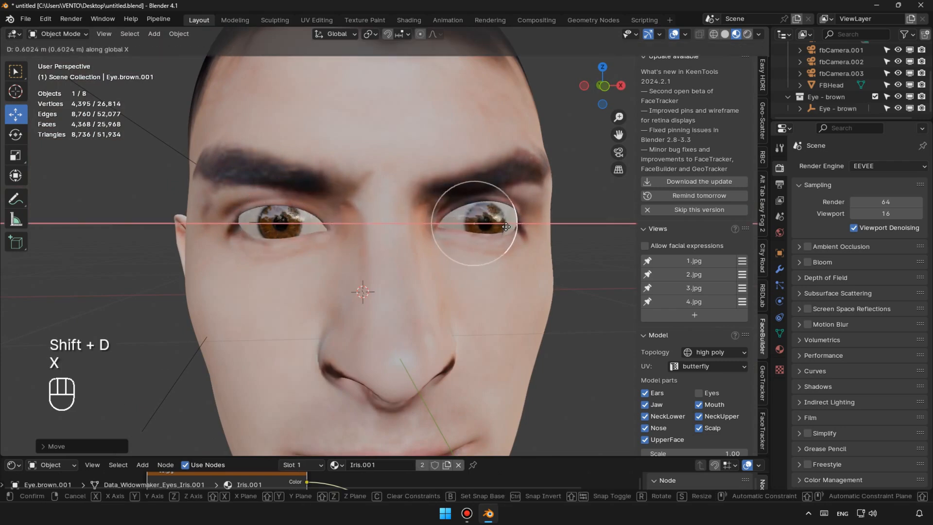
{"action": "left_click", "coordinate": [504, 227]}
{"action": "left_click", "coordinate": [574, 237]}
{"action": "scroll", "coordinate": [440, 287], "scroll_direction": "down", "scroll_amount": 4}
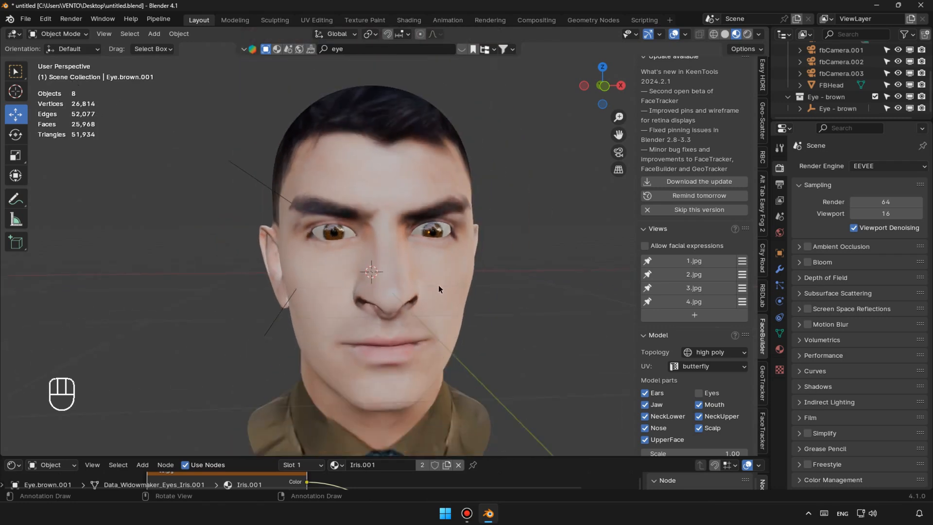
{"action": "scroll", "coordinate": [439, 284], "scroll_direction": "down", "scroll_amount": 1}
{"action": "middle_click_drag", "start_coordinate": [389, 289], "coordinate": [386, 255], "text": "shift"}
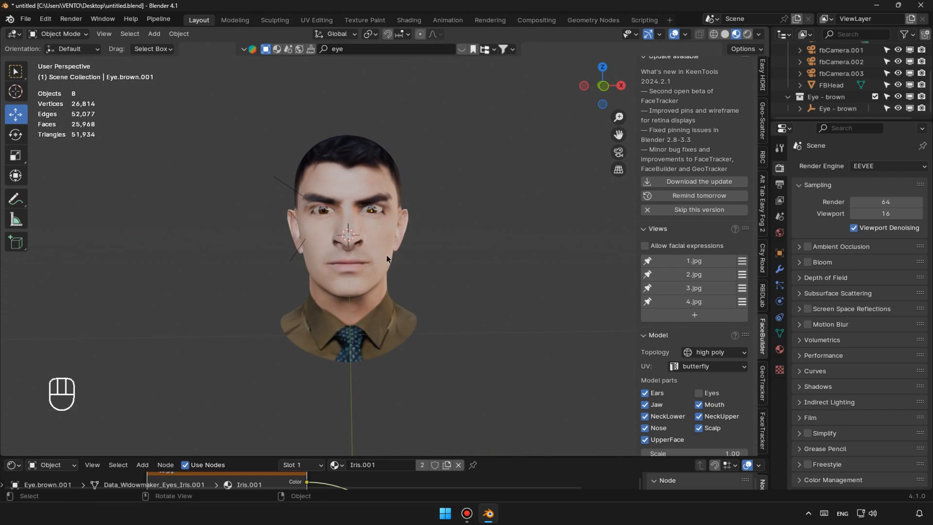
For the FBHead mesh, allow facial expressions and lock both the eyelids and the neck.
{"action": "left_click", "coordinate": [359, 262]}
{"action": "scroll", "coordinate": [695, 263], "scroll_direction": "down", "scroll_amount": 3}
{"action": "scroll", "coordinate": [695, 262], "scroll_direction": "up", "scroll_amount": 6}
{"action": "scroll", "coordinate": [696, 262], "scroll_direction": "down", "scroll_amount": 4}
{"action": "left_click", "coordinate": [651, 217]}
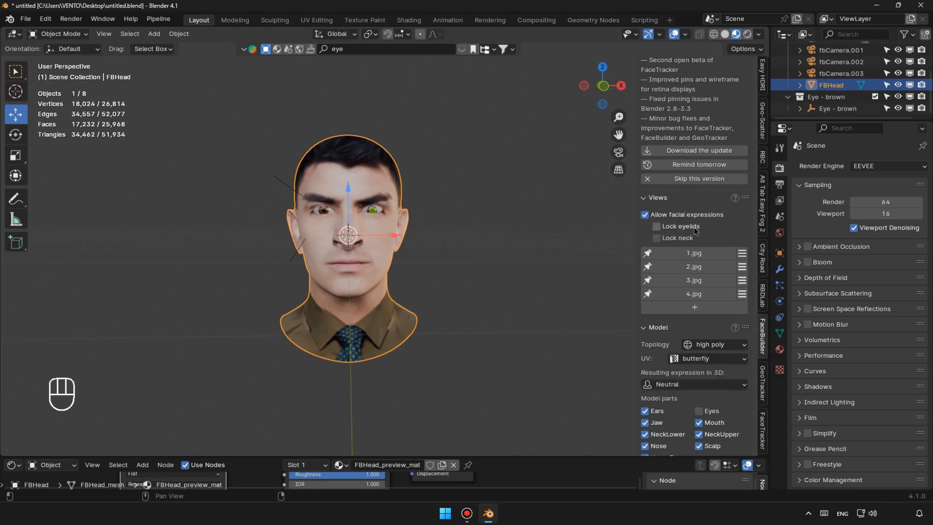
{"action": "left_click", "coordinate": [656, 227]}
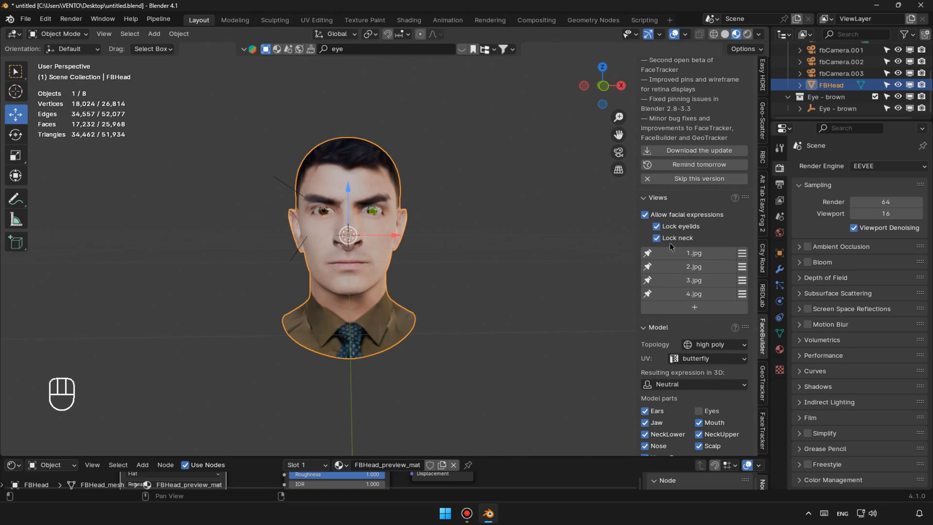
Nudge the duplicated Eye.brown.001 eyeball slightly so it fits closely behind its eyelids, and deselect it.
{"action": "scroll", "coordinate": [347, 243], "scroll_direction": "up", "scroll_amount": 4}
{"action": "middle_click_drag", "start_coordinate": [349, 268], "coordinate": [289, 271]}
{"action": "scroll", "coordinate": [390, 181], "scroll_direction": "up", "scroll_amount": 6}
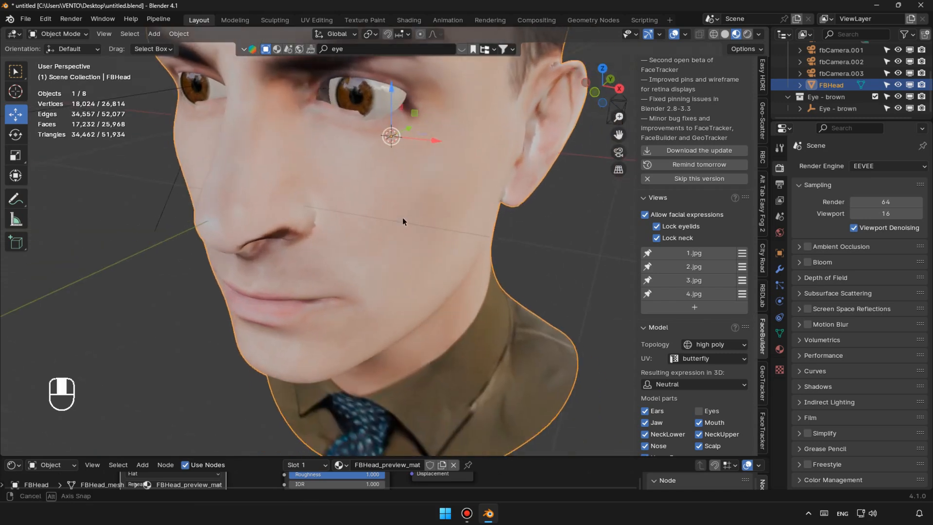
{"action": "left_click", "coordinate": [377, 127]}
{"action": "left_click_drag", "start_coordinate": [408, 97], "coordinate": [396, 95]}
{"action": "scroll", "coordinate": [370, 117], "scroll_direction": "down", "scroll_amount": 3}
{"action": "middle_click_drag", "start_coordinate": [359, 128], "coordinate": [303, 161]}
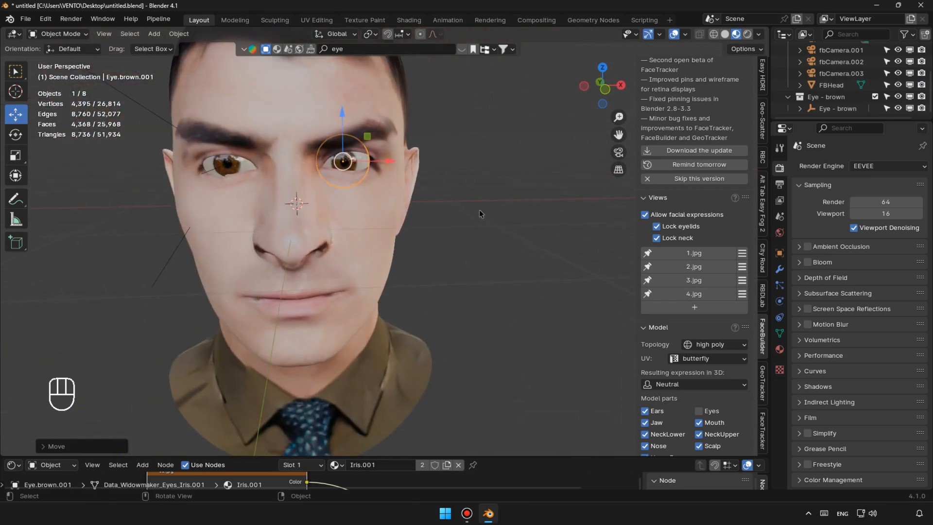
{"action": "left_click", "coordinate": [479, 209]}
Nudge the original Eye.brown eyeball slightly within its socket to match the other eye, and deselect it.
{"action": "scroll", "coordinate": [275, 227], "scroll_direction": "down", "scroll_amount": 2}
{"action": "left_click", "coordinate": [272, 192]}
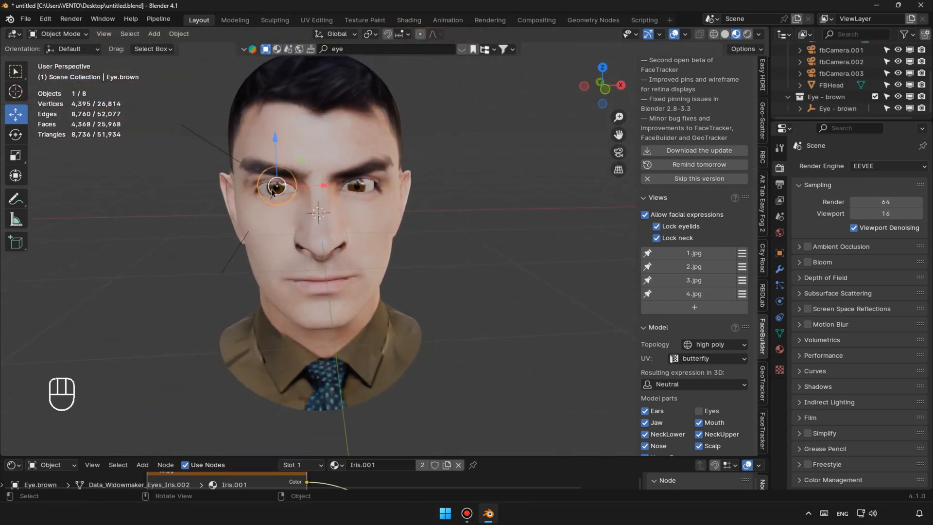
{"action": "scroll", "coordinate": [248, 165], "scroll_direction": "up", "scroll_amount": 4}
{"action": "left_click_drag", "start_coordinate": [203, 130], "coordinate": [214, 127]}
{"action": "left_click", "coordinate": [315, 231]}
{"action": "scroll", "coordinate": [315, 231], "scroll_direction": "down", "scroll_amount": 5}
{"action": "middle_click_drag", "start_coordinate": [298, 246], "coordinate": [311, 297]}
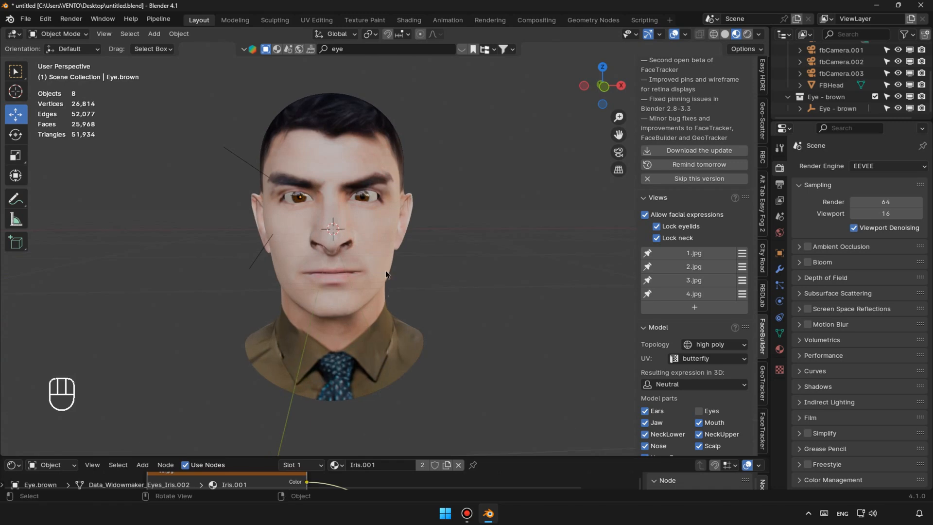
{"action": "middle_click_drag", "start_coordinate": [376, 235], "coordinate": [375, 267], "text": "shift"}
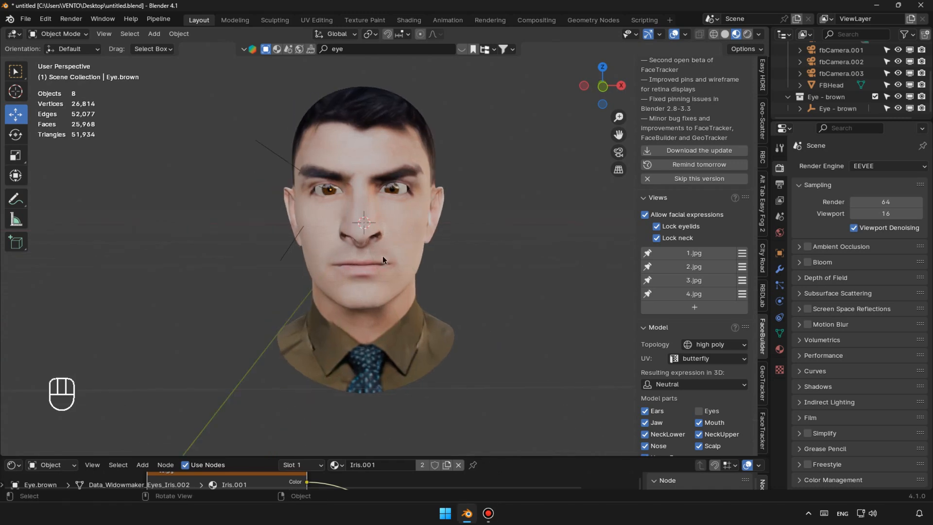
Select the head and enlarge the Shader Editor, moving the Material Output node away from the Principled BSDF for more room.
{"action": "left_click", "coordinate": [400, 240]}
{"action": "left_click_drag", "start_coordinate": [348, 456], "coordinate": [349, 226]}
{"action": "left_click_drag", "start_coordinate": [442, 318], "coordinate": [486, 434]}
{"action": "scroll", "coordinate": [403, 456], "scroll_direction": "down", "scroll_amount": 1}
{"action": "middle_click_drag", "start_coordinate": [403, 457], "coordinate": [411, 382]}
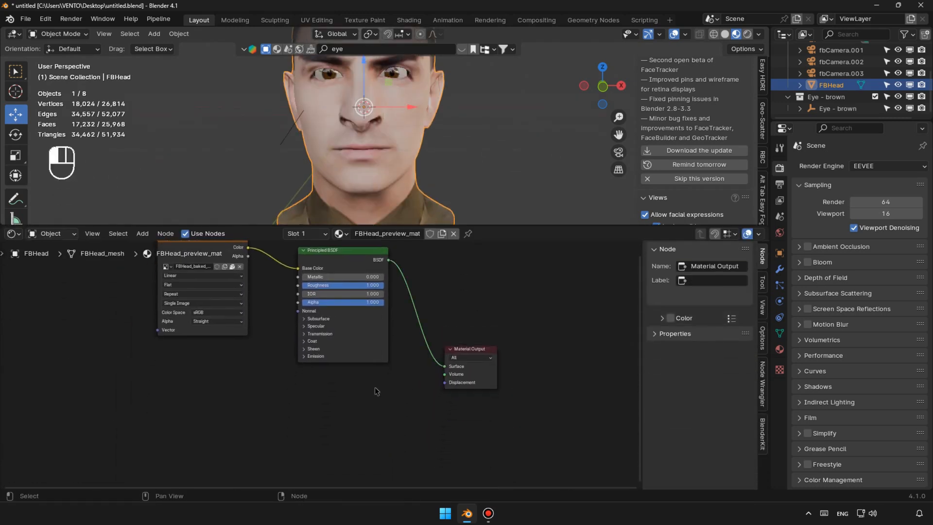
Add a Displacement node to FBHead_preview_mat and connect it to the Material Output's Displacement input.
{"action": "key", "text": "shift+a"}
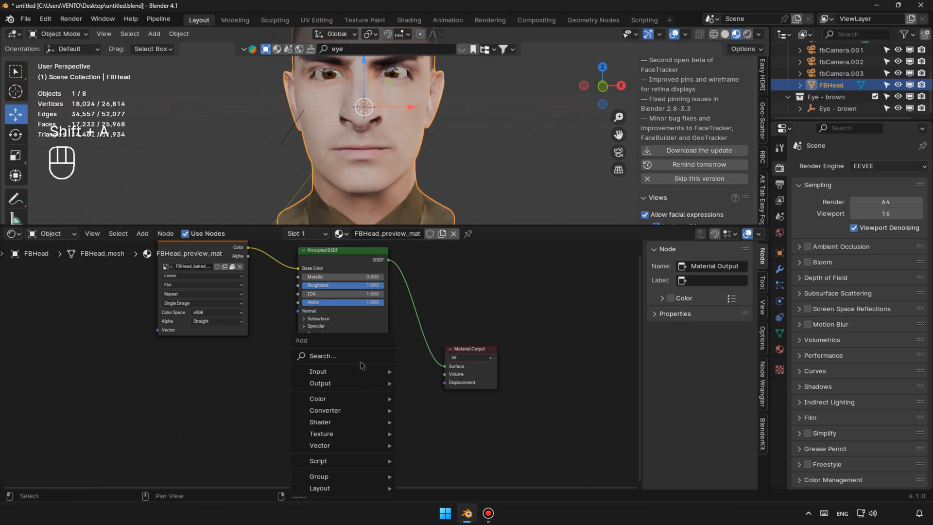
{"action": "left_click", "coordinate": [360, 357]}
{"action": "left_click", "coordinate": [423, 421]}
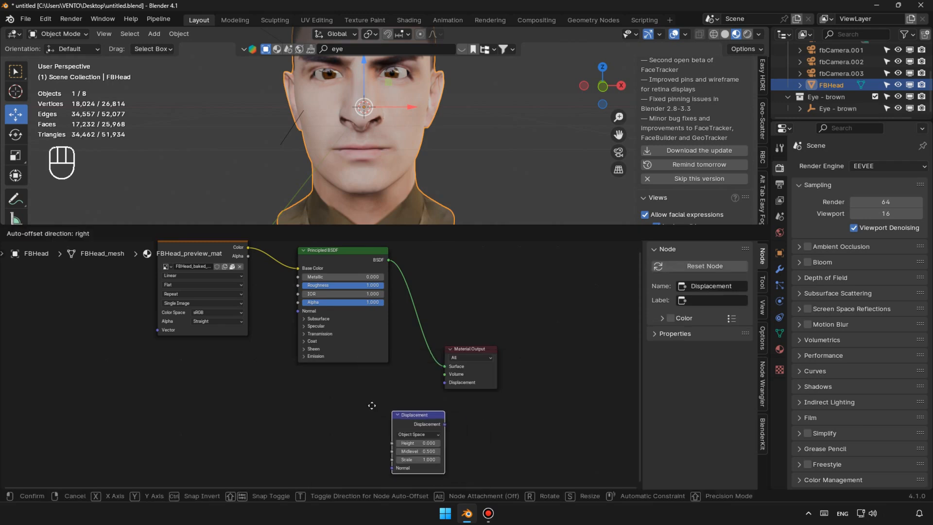
{"action": "left_click", "coordinate": [379, 402]}
{"action": "left_click_drag", "start_coordinate": [413, 407], "coordinate": [445, 383]}
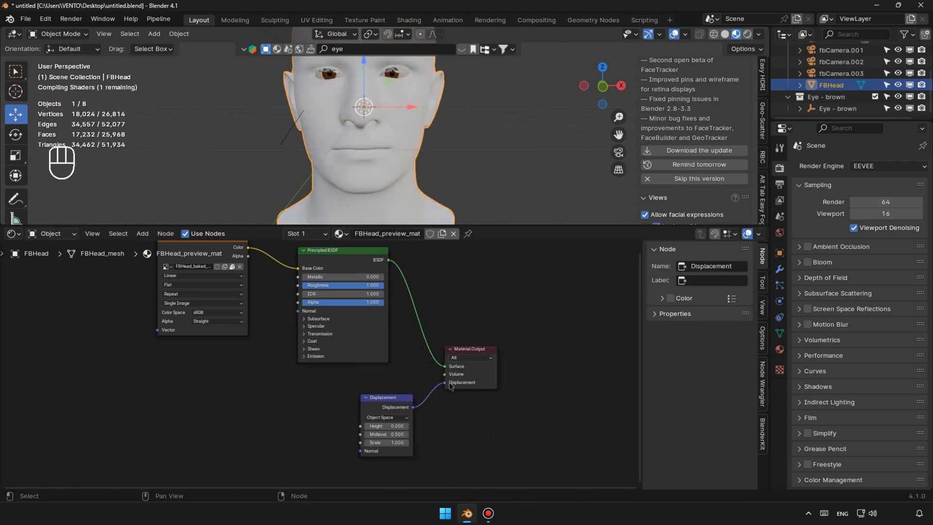
Set the Displacement node to World Space and inspect the head from several angles.
{"action": "scroll", "coordinate": [366, 144], "scroll_direction": "up", "scroll_amount": 5}
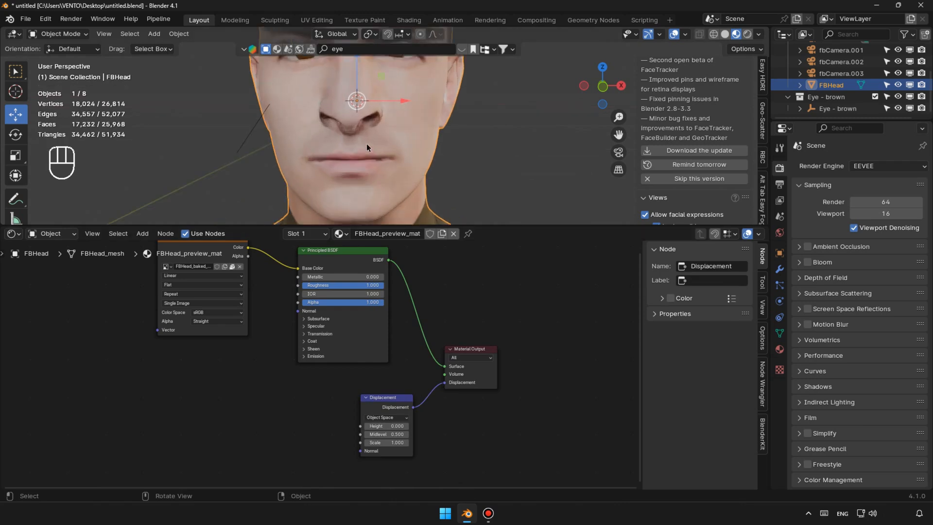
{"action": "middle_click_drag", "start_coordinate": [372, 153], "coordinate": [341, 150]}
{"action": "scroll", "coordinate": [340, 150], "scroll_direction": "down", "scroll_amount": 5}
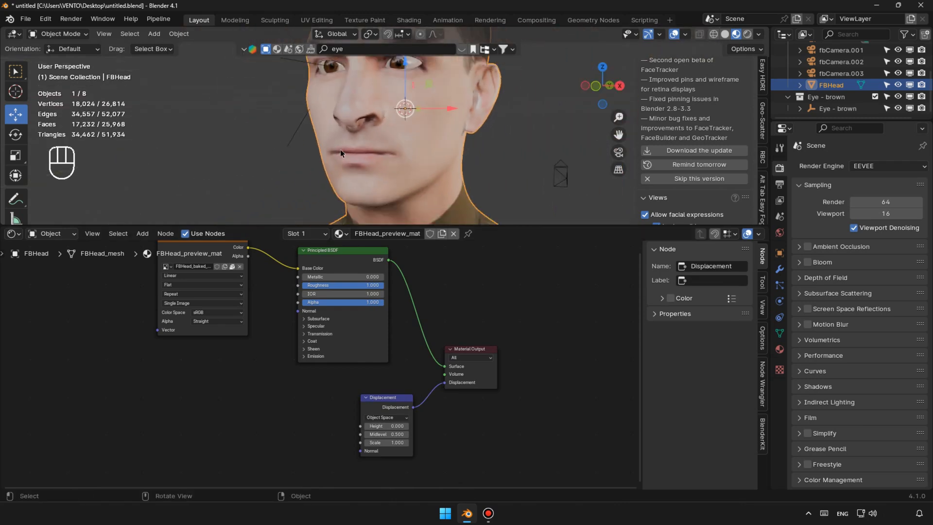
{"action": "scroll", "coordinate": [384, 446], "scroll_direction": "up", "scroll_amount": 2}
{"action": "scroll", "coordinate": [384, 446], "scroll_direction": "up", "scroll_amount": 3}
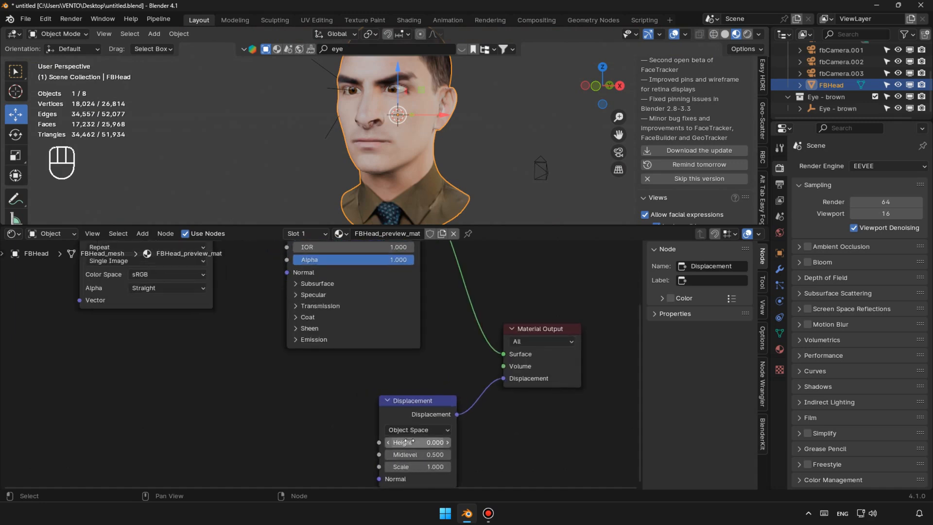
{"action": "left_click", "coordinate": [396, 375]}
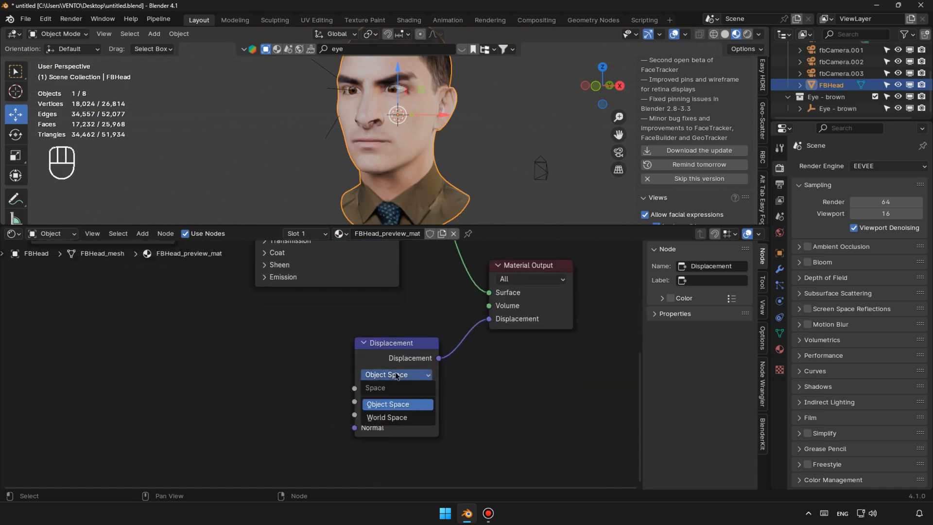
{"action": "left_click", "coordinate": [399, 419]}
{"action": "middle_click_drag", "start_coordinate": [398, 152], "coordinate": [372, 82]}
{"action": "scroll", "coordinate": [362, 107], "scroll_direction": "up", "scroll_amount": 2}
{"action": "scroll", "coordinate": [233, 358], "scroll_direction": "down", "scroll_amount": 2}
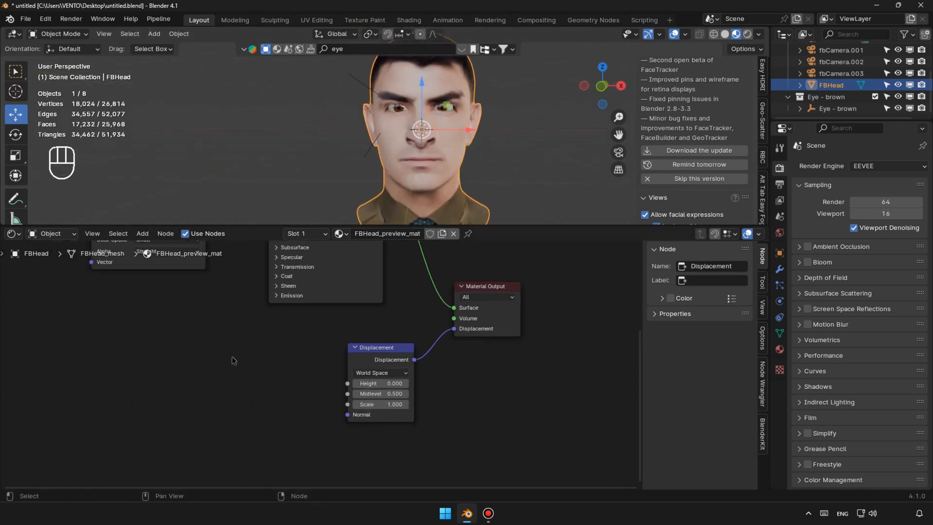
Add a Normal Map node below the baked texture and connect it to the Principled BSDF's Normal input.
{"action": "scroll", "coordinate": [306, 408], "scroll_direction": "down", "scroll_amount": 3}
{"action": "scroll", "coordinate": [306, 408], "scroll_direction": "left", "scroll_amount": 1, "text": "ctrl"}
{"action": "key", "text": "shift+a"}
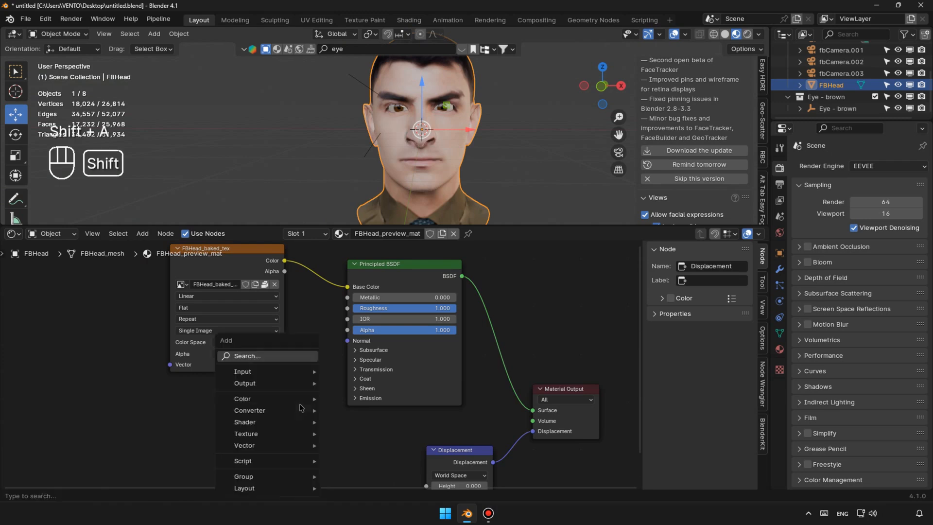
{"action": "left_click", "coordinate": [281, 355]}
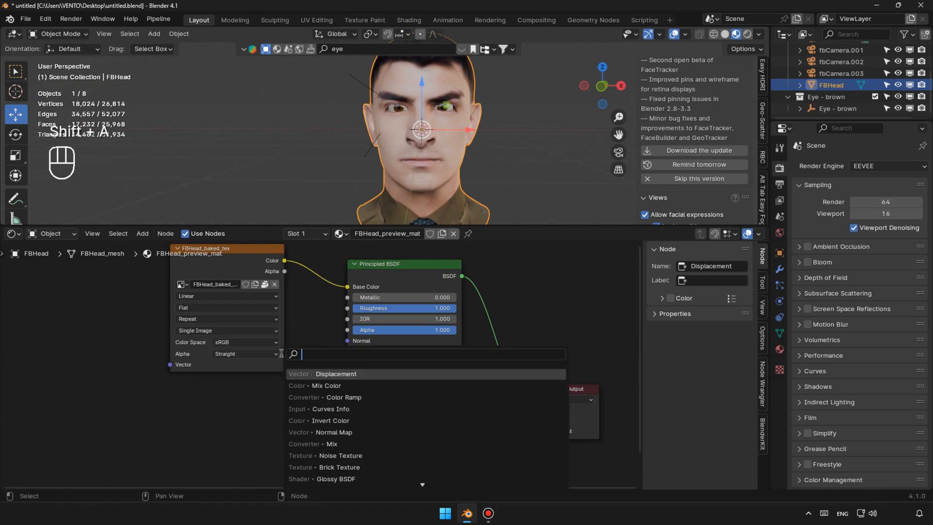
{"action": "left_click", "coordinate": [331, 432]}
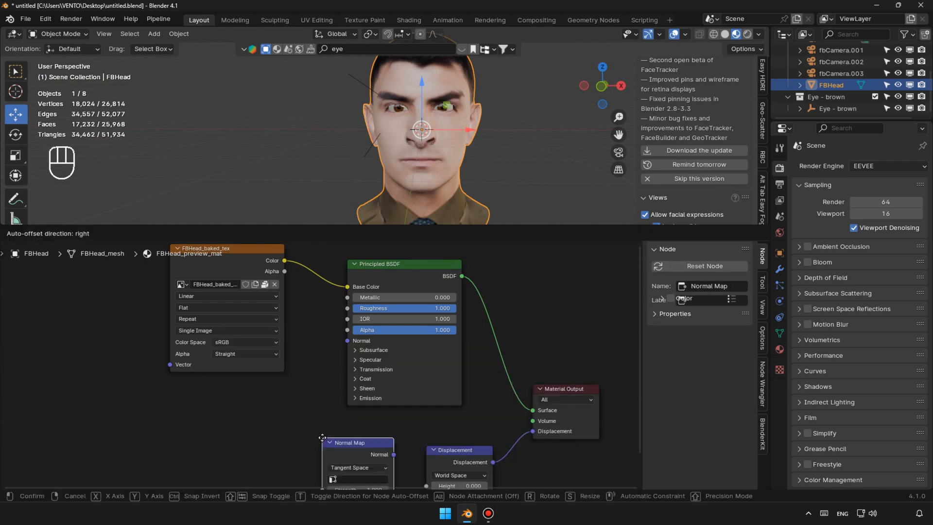
{"action": "left_click", "coordinate": [286, 423]}
{"action": "left_click_drag", "start_coordinate": [314, 422], "coordinate": [347, 340]}
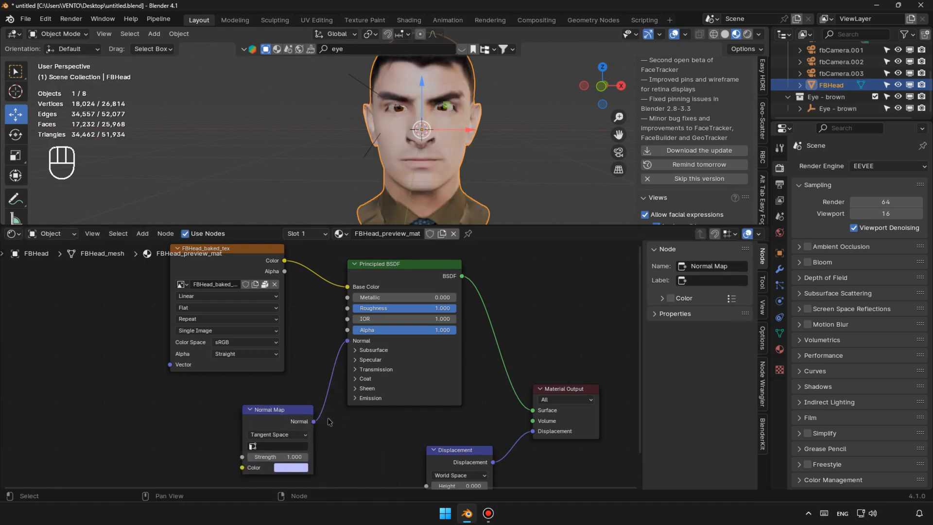
Assign UVMap as the UV map of the Normal Map node.
{"action": "middle_click_drag", "start_coordinate": [320, 430], "coordinate": [306, 413]}
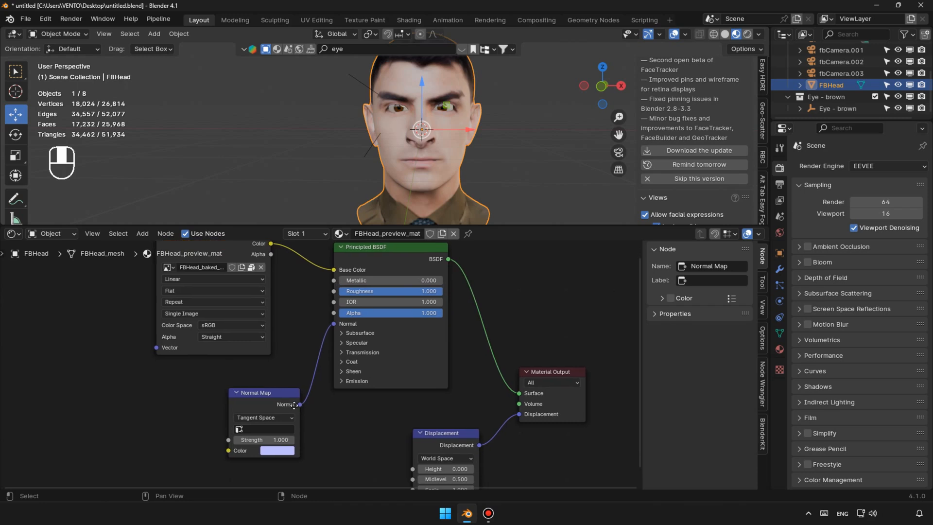
{"action": "left_click", "coordinate": [278, 430]}
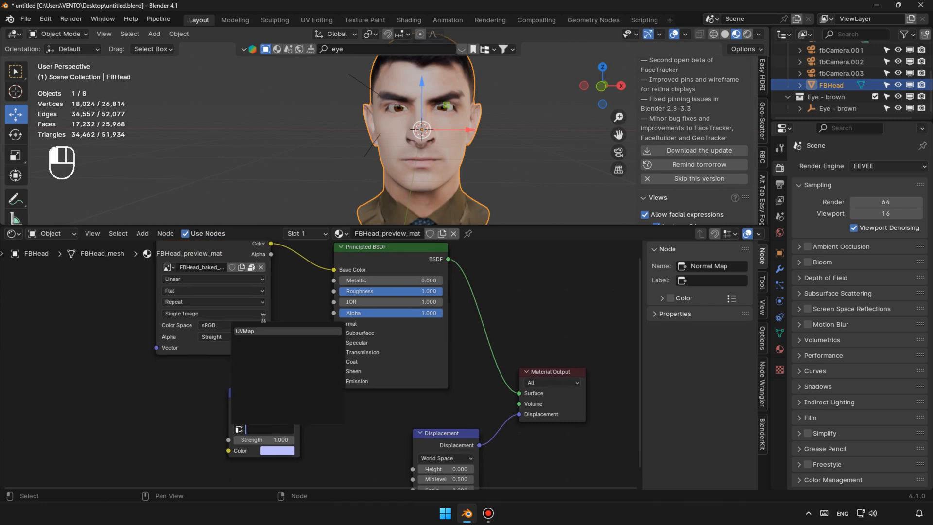
{"action": "left_click", "coordinate": [260, 330]}
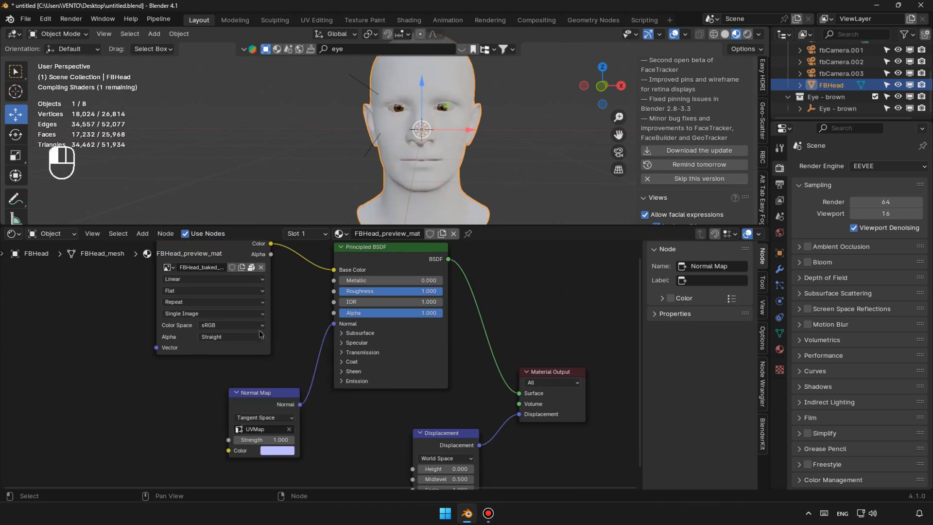
Try World Space on the Normal Map node, check the head, and return the node to Tangent Space.
{"action": "left_click", "coordinate": [290, 419]}
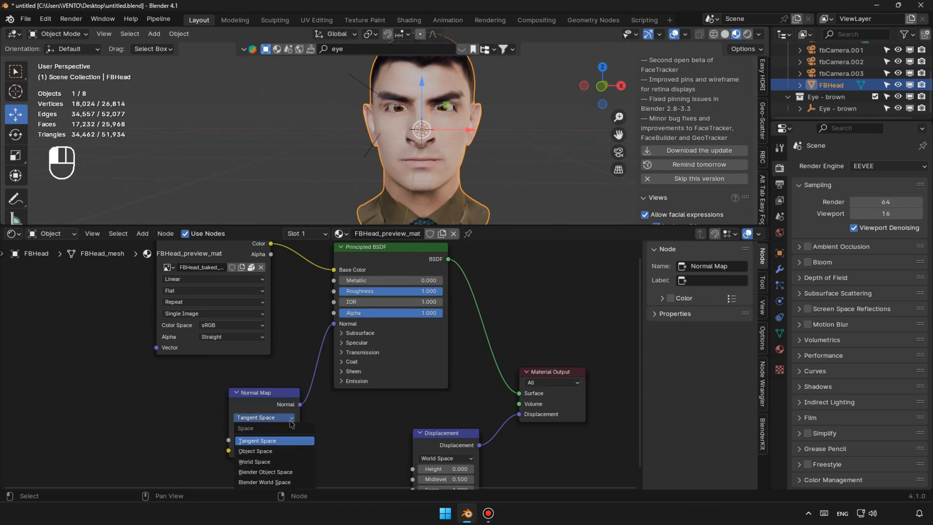
{"action": "left_click", "coordinate": [284, 463]}
{"action": "mouse_move", "coordinate": [493, 166]}
{"action": "middle_mouse_down"}
{"action": "mouse_move", "coordinate": [384, 162]}
{"action": "mouse_move", "coordinate": [488, 163]}
{"action": "middle_mouse_up"}
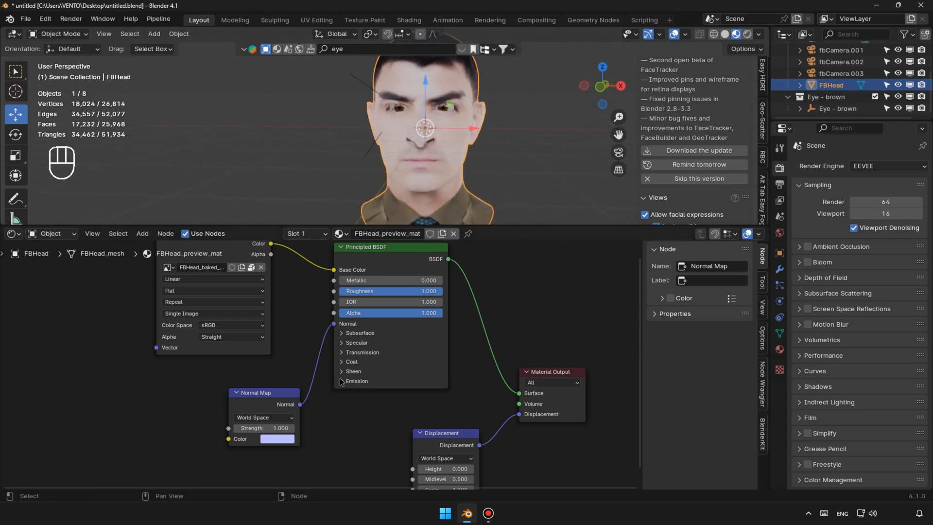
{"action": "left_click", "coordinate": [264, 418]}
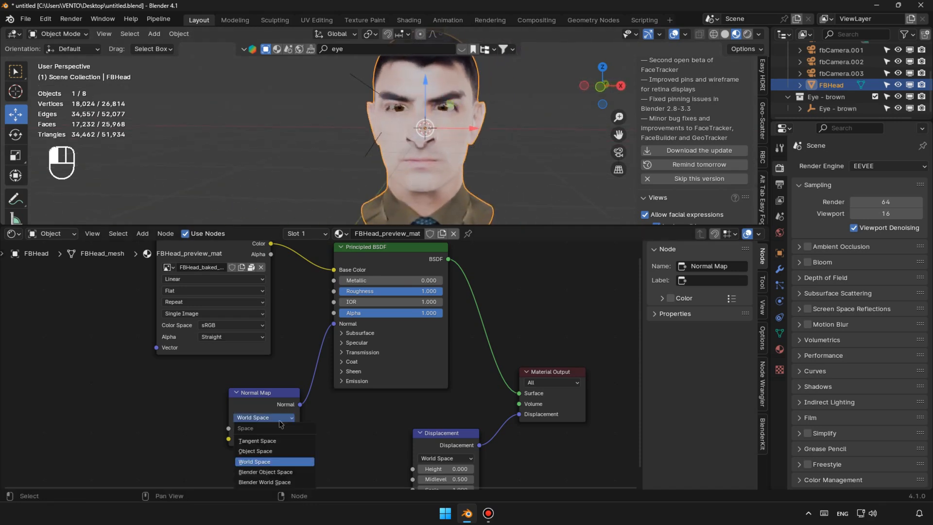
{"action": "left_click", "coordinate": [265, 439]}
Deselect the head and shrink the Shader Editor so the 3D view shows the whole bust.
{"action": "left_click", "coordinate": [549, 152]}
{"action": "middle_click_drag", "start_coordinate": [550, 152], "coordinate": [474, 178]}
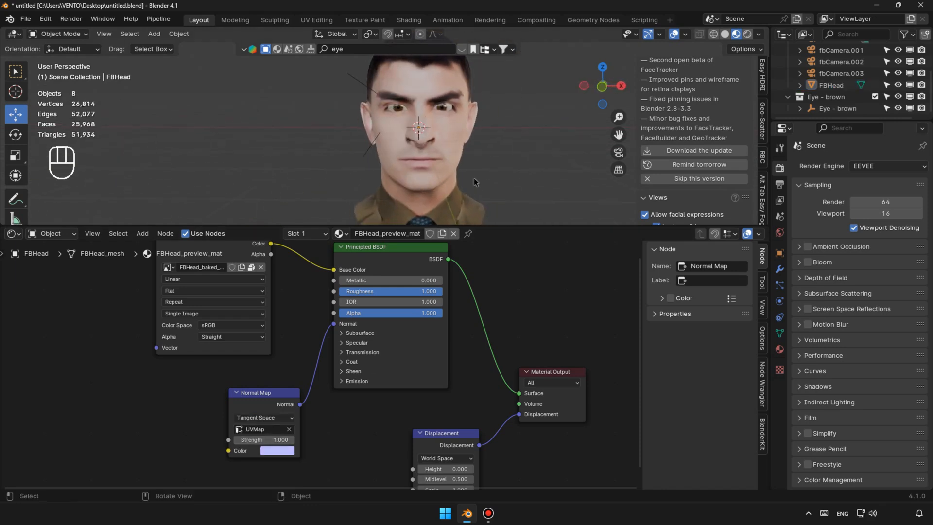
{"action": "left_click_drag", "start_coordinate": [483, 225], "coordinate": [485, 446]}
{"action": "left_click_drag", "start_coordinate": [618, 135], "coordinate": [575, 120]}
{"action": "scroll", "coordinate": [399, 221], "scroll_direction": "up", "scroll_amount": 2}
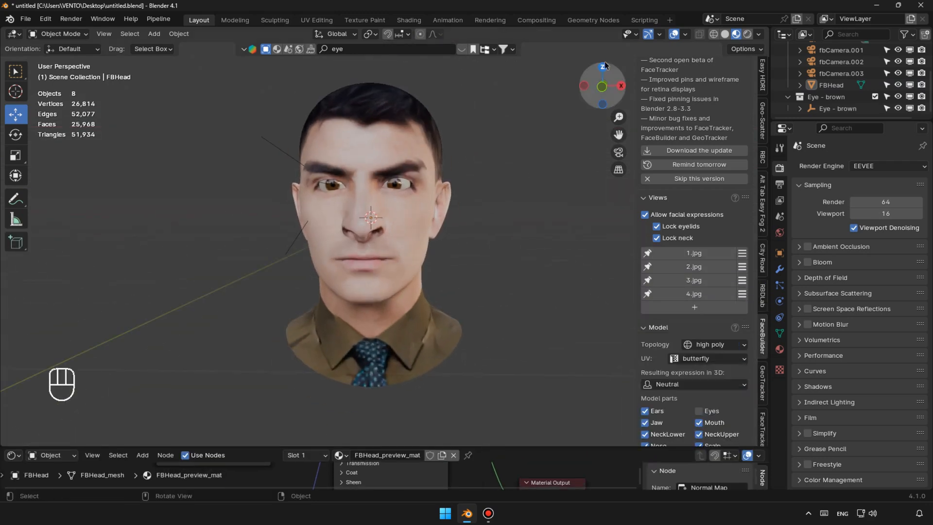
Switch the 3D view to Rendered shading, select the head and set the render engine to Cycles.
{"action": "left_click", "coordinate": [748, 34]}
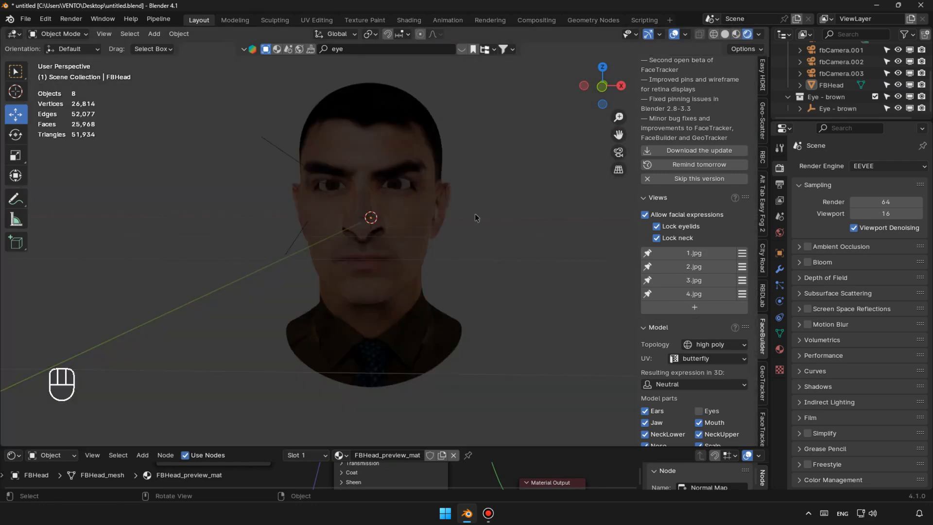
{"action": "left_click", "coordinate": [392, 256]}
{"action": "left_click", "coordinate": [865, 165]}
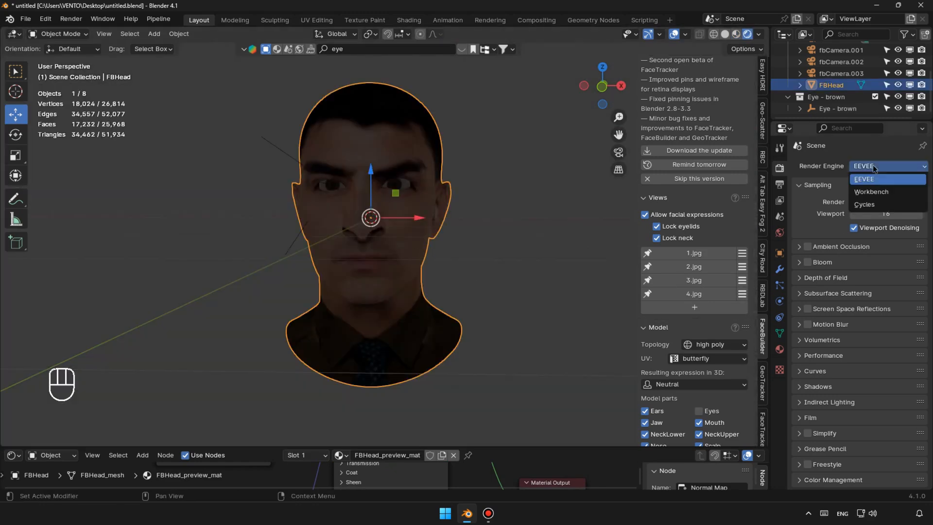
{"action": "left_click", "coordinate": [880, 204]}
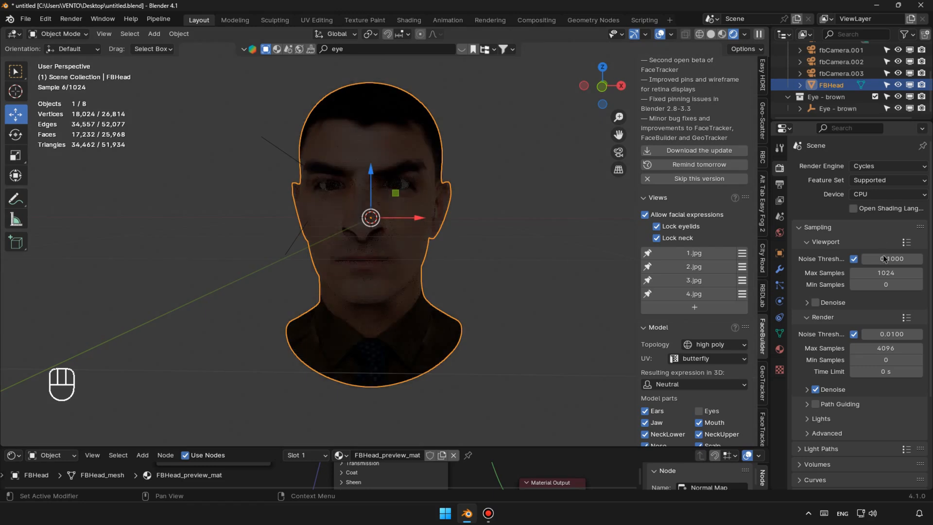
Set the Cycles device to GPU Compute and the viewport sampling to noise threshold 0 and 50 max samples.
{"action": "left_click", "coordinate": [877, 194]}
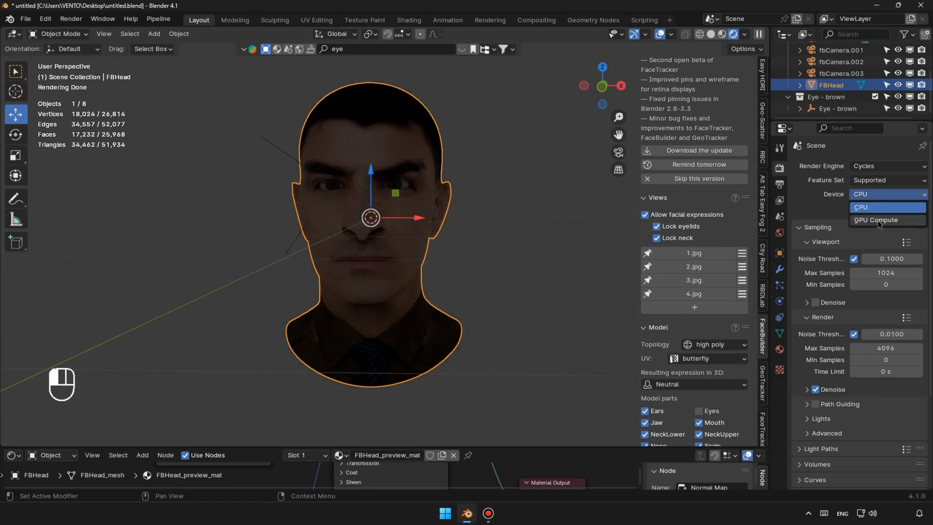
{"action": "left_click", "coordinate": [878, 220]}
{"action": "left_click", "coordinate": [893, 259]}
{"action": "type", "text": "0"}
{"action": "key", "text": "Return"}
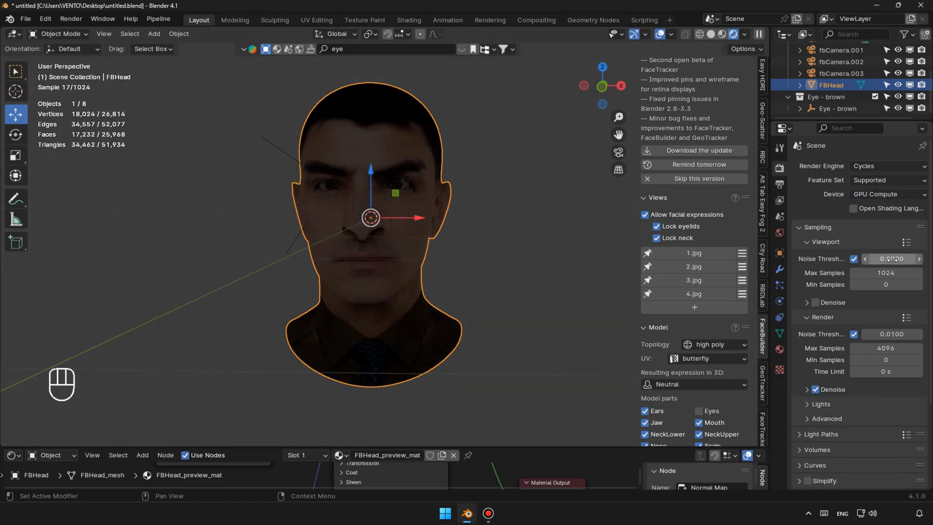
{"action": "left_click", "coordinate": [890, 273]}
{"action": "type", "text": "50"}
{"action": "key", "text": "Return"}
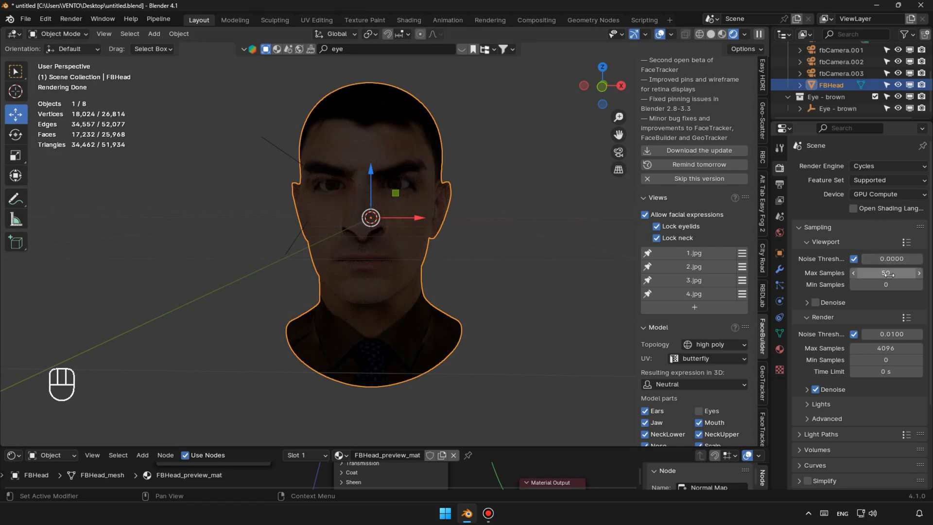
Enable viewport denoising with the OptiX denoiser and the Albedo and Normal passes.
{"action": "left_click", "coordinate": [816, 302]}
{"action": "left_click", "coordinate": [808, 303]}
{"action": "left_click", "coordinate": [870, 319]}
{"action": "left_click", "coordinate": [841, 345]}
{"action": "left_click", "coordinate": [885, 332]}
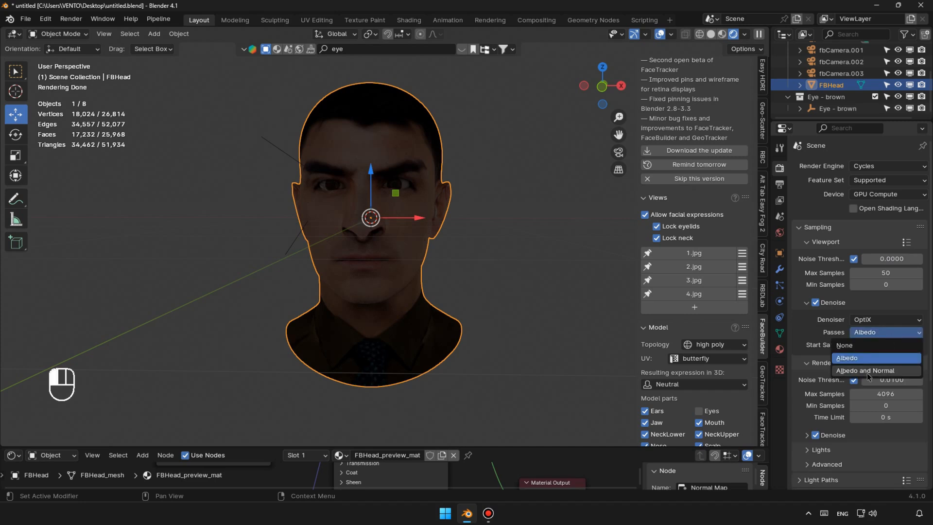
{"action": "left_click", "coordinate": [886, 371]}
Set the final render's noise threshold to 0 and its max samples to 50.
{"action": "left_click", "coordinate": [887, 375]}
{"action": "type", "text": "0"}
{"action": "key", "text": "Return"}
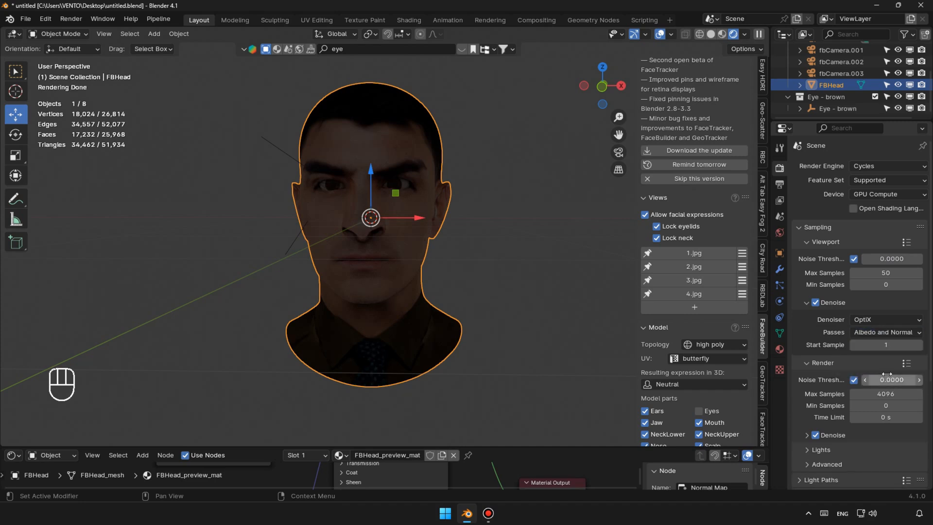
{"action": "left_click", "coordinate": [885, 394]}
{"action": "type", "text": "50"}
{"action": "key", "text": "Return"}
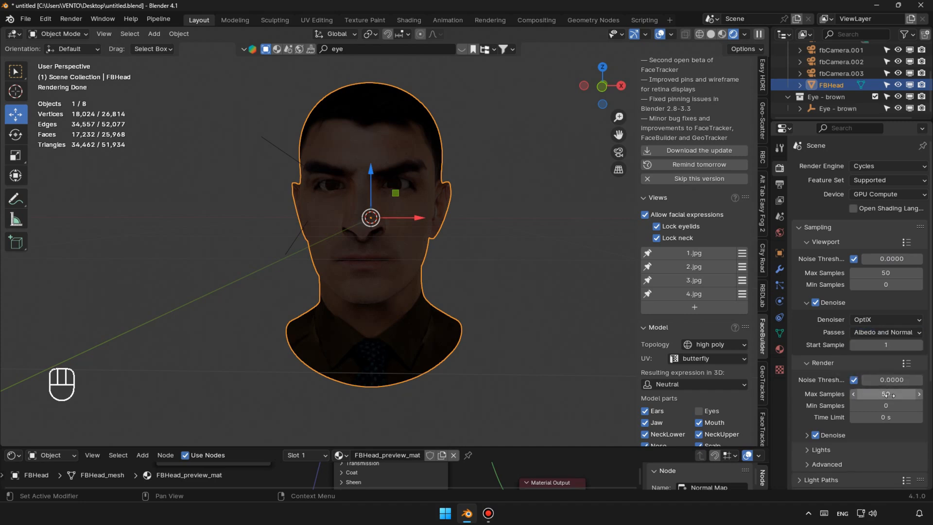
Set the final render's denoiser to OptiX and enable Simplify and Motion Blur.
{"action": "left_click", "coordinate": [806, 436]}
{"action": "left_click", "coordinate": [886, 452]}
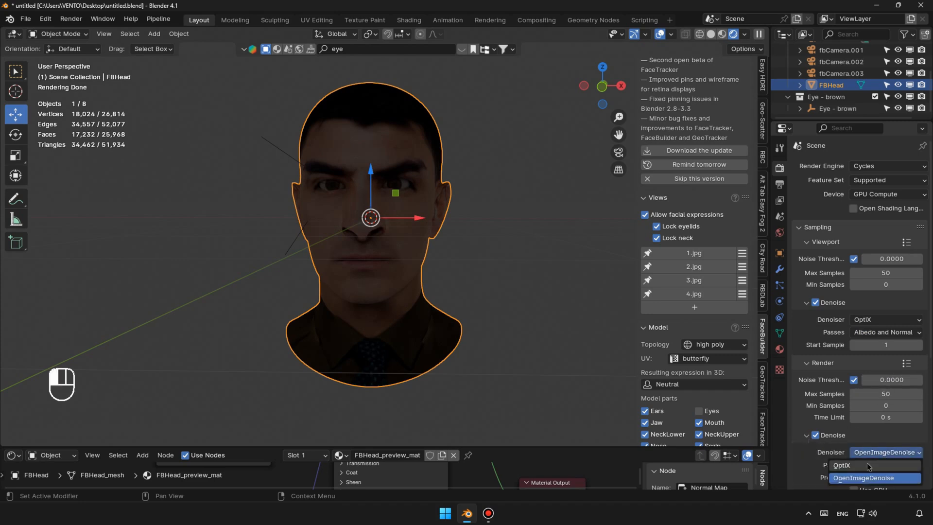
{"action": "left_click", "coordinate": [875, 464]}
{"action": "scroll", "coordinate": [872, 464], "scroll_direction": "down", "scroll_amount": 3}
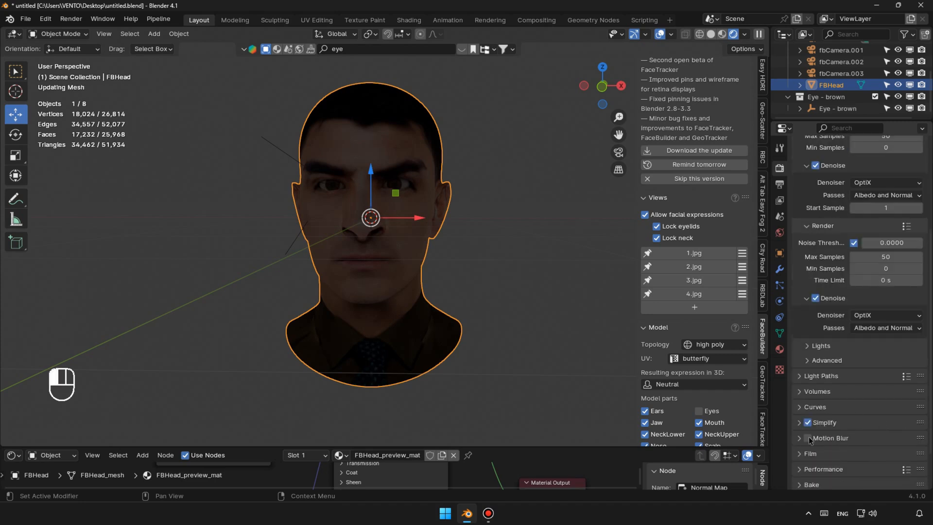
{"action": "scroll", "coordinate": [828, 445], "scroll_direction": "down", "scroll_amount": 4}
Set the color management view transform to Standard.
{"action": "left_click", "coordinate": [817, 481]}
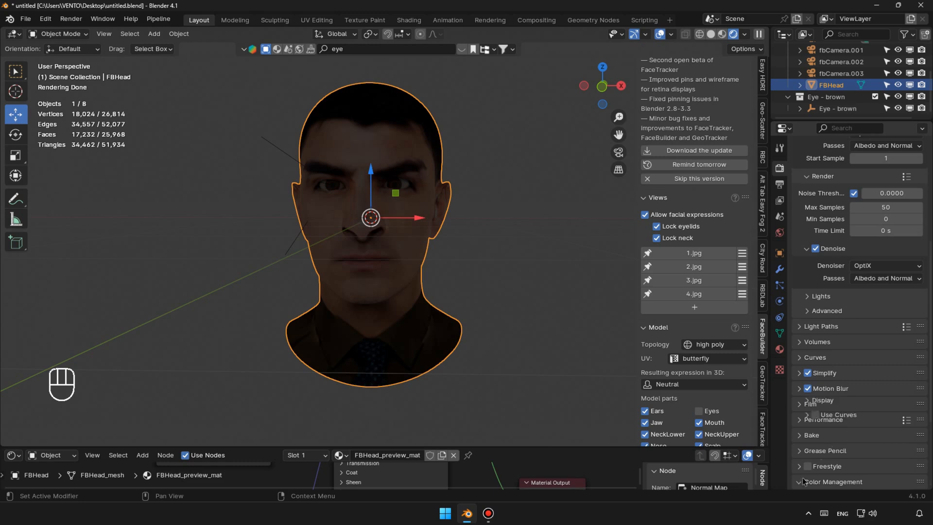
{"action": "scroll", "coordinate": [808, 475], "scroll_direction": "down", "scroll_amount": 3}
{"action": "left_click", "coordinate": [864, 426]}
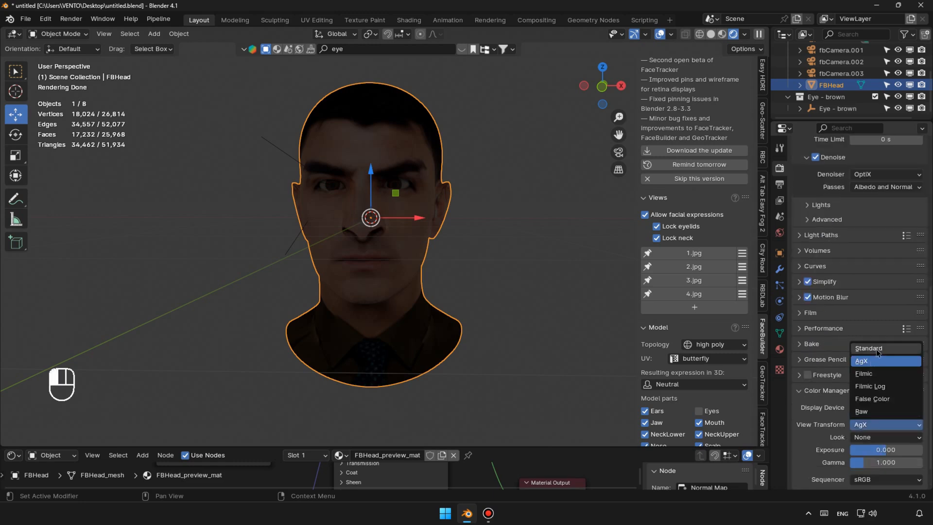
{"action": "left_click", "coordinate": [877, 352]}
{"action": "left_click", "coordinate": [833, 391]}
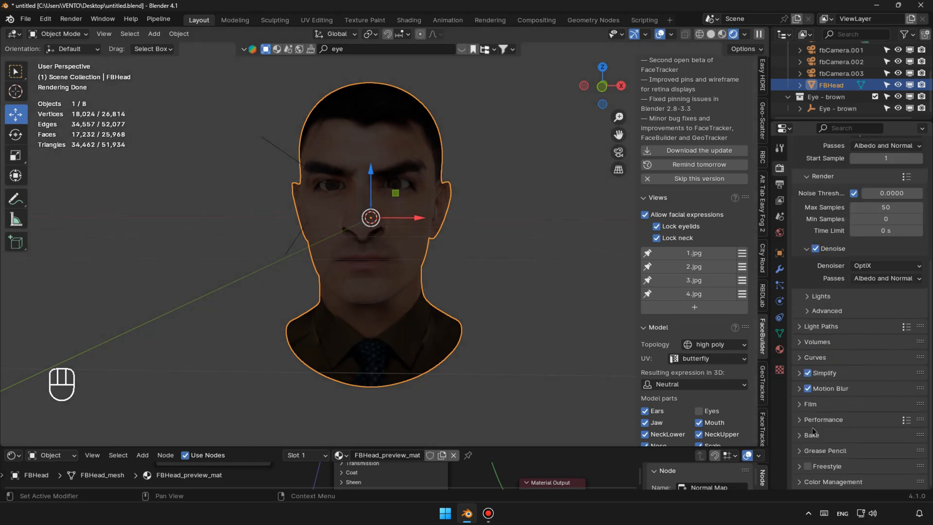
{"action": "left_click", "coordinate": [801, 404]}
{"action": "left_click", "coordinate": [801, 405]}
{"action": "left_click", "coordinate": [800, 420]}
{"action": "left_click", "coordinate": [800, 420]}
{"action": "middle_click_drag", "start_coordinate": [409, 263], "coordinate": [411, 263]}
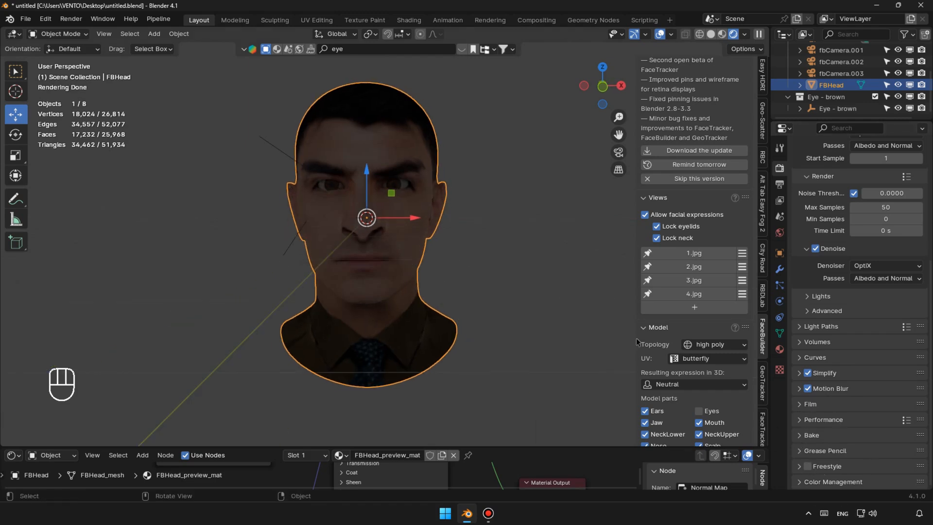
Make the render's film background transparent.
{"action": "left_click", "coordinate": [813, 411]}
{"action": "scroll", "coordinate": [821, 447], "scroll_direction": "down", "scroll_amount": 3}
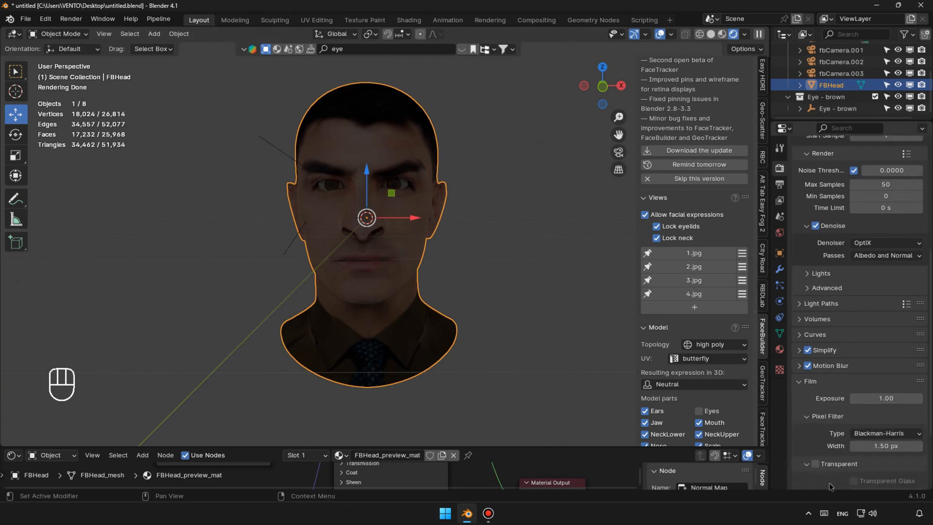
{"action": "left_click", "coordinate": [816, 442]}
{"action": "left_click", "coordinate": [802, 360]}
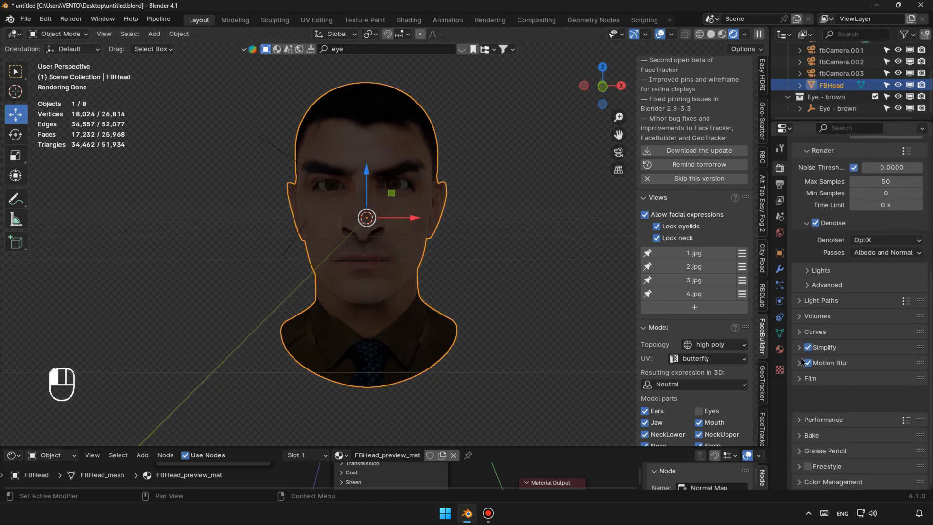
{"action": "scroll", "coordinate": [793, 281], "scroll_direction": "up", "scroll_amount": 3}
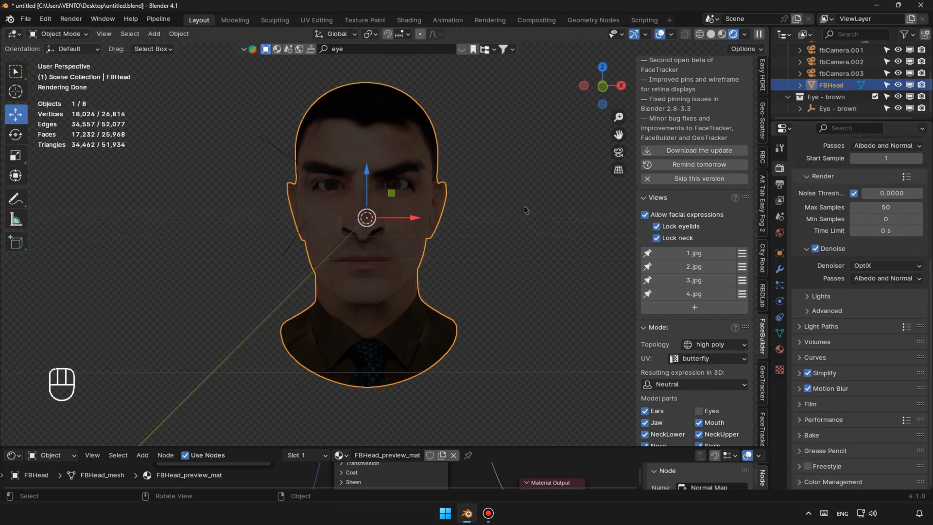
Assign an Environment Texture to the World background color.
{"action": "left_click", "coordinate": [779, 232]}
{"action": "left_click", "coordinate": [850, 238]}
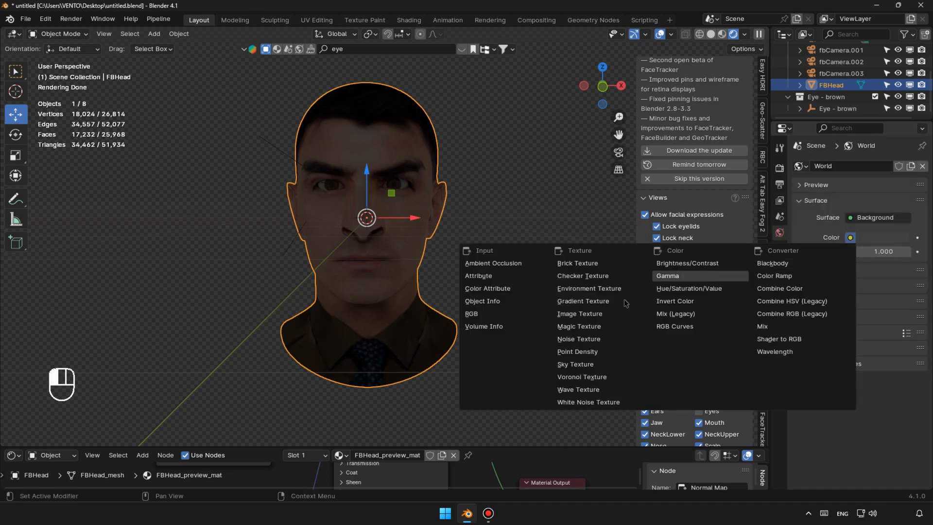
{"action": "left_click", "coordinate": [588, 289]}
Search the HDR Collection folder for "geo" and load the GEOTRACKER image as the World environment.
{"action": "left_click", "coordinate": [882, 252]}
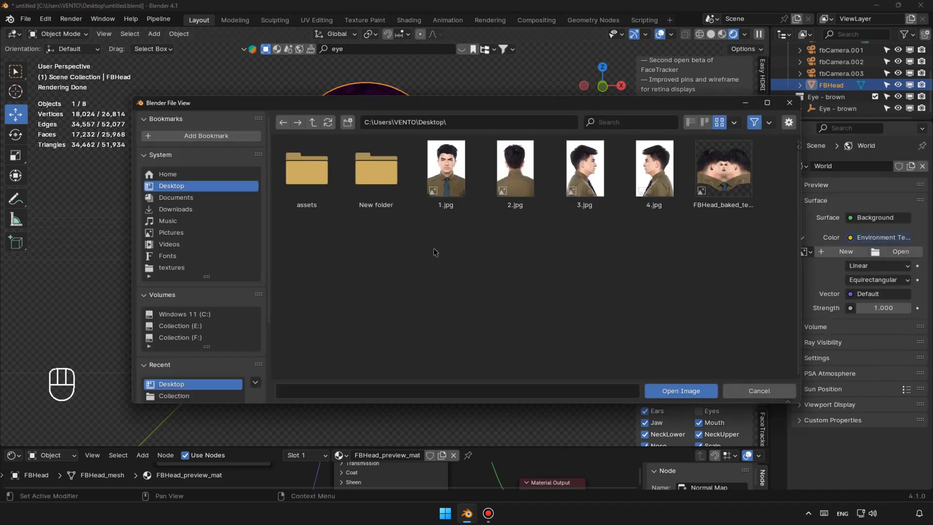
{"action": "scroll", "coordinate": [246, 364], "scroll_direction": "down", "scroll_amount": 1}
{"action": "left_click", "coordinate": [200, 374]}
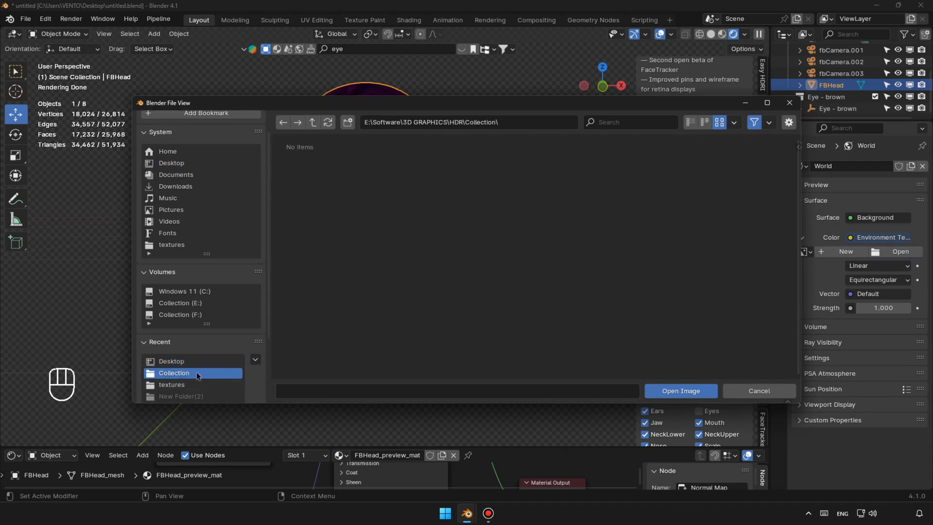
{"action": "left_click", "coordinate": [627, 125]}
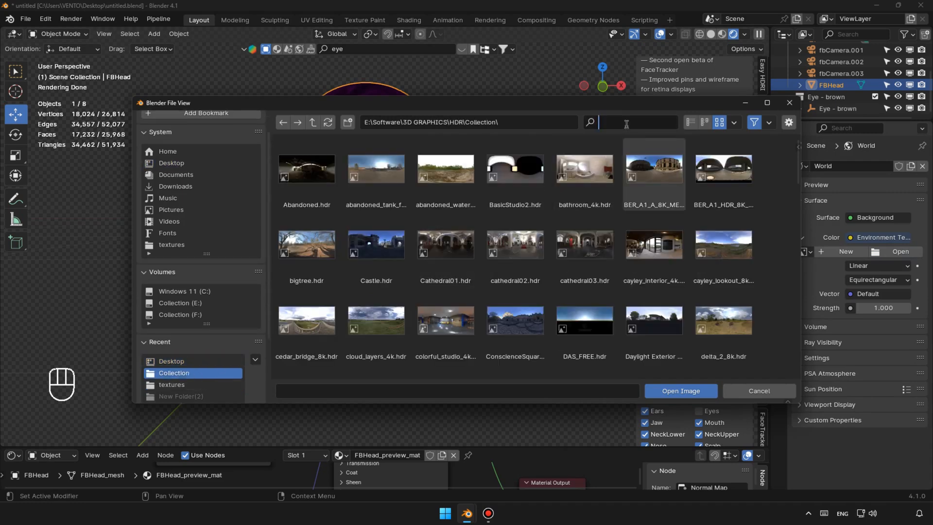
{"action": "type", "text": "geo"}
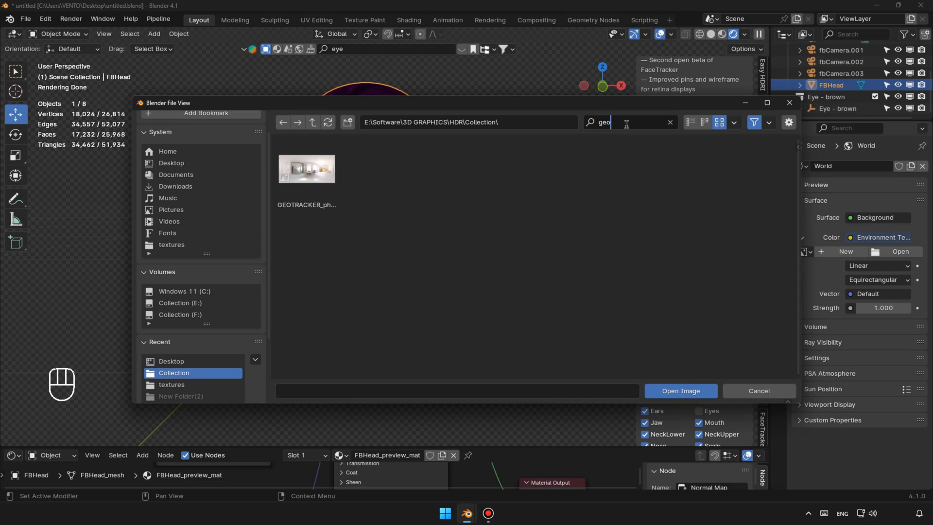
{"action": "double_click", "coordinate": [297, 182]}
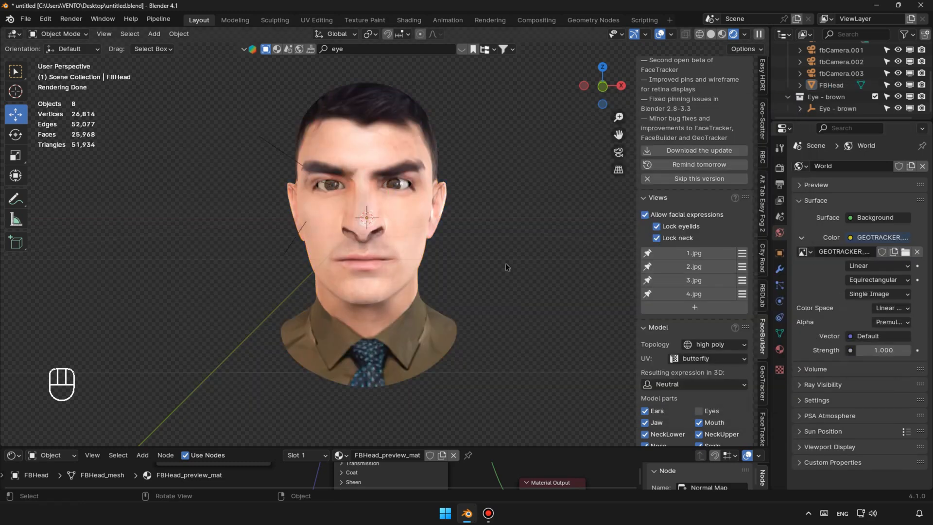
{"action": "middle_click_drag", "start_coordinate": [392, 268], "coordinate": [420, 297]}
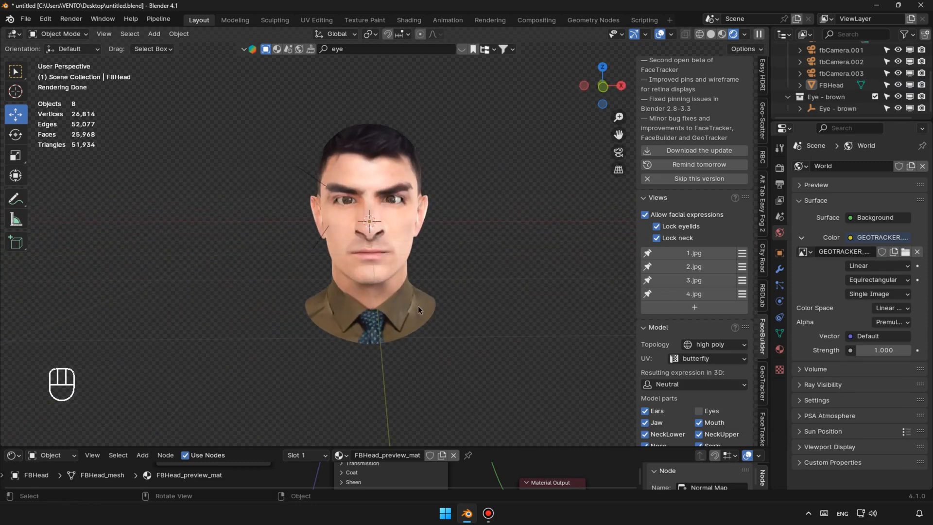
{"action": "scroll", "coordinate": [415, 312], "scroll_direction": "up", "scroll_amount": 2}
{"action": "scroll", "coordinate": [415, 311], "scroll_direction": "up", "scroll_amount": 1}
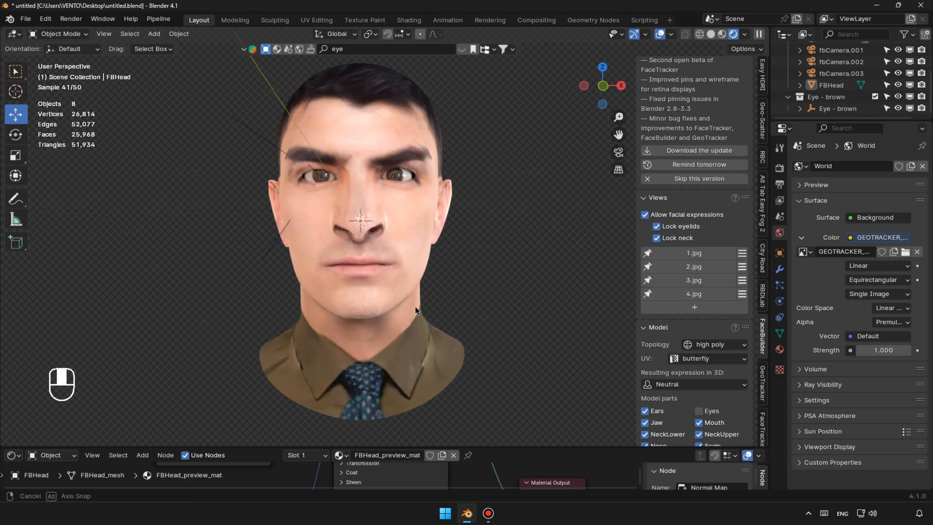
{"action": "scroll", "coordinate": [415, 306], "scroll_direction": "down", "scroll_amount": 1}
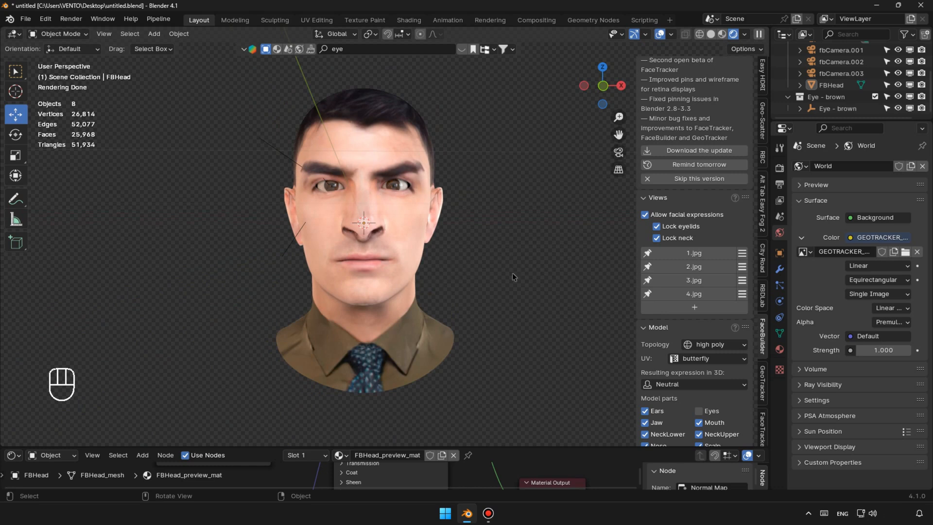
{"action": "scroll", "coordinate": [512, 273], "scroll_direction": "down", "scroll_amount": 1}
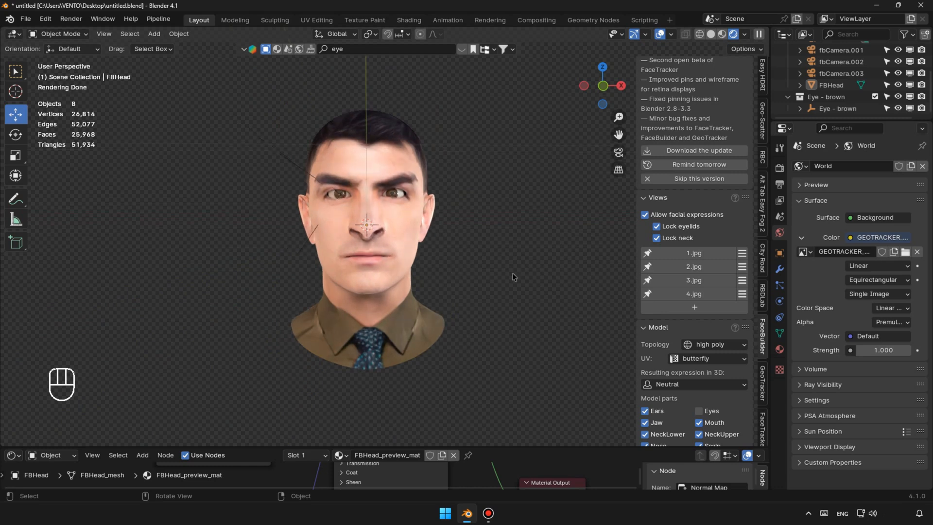